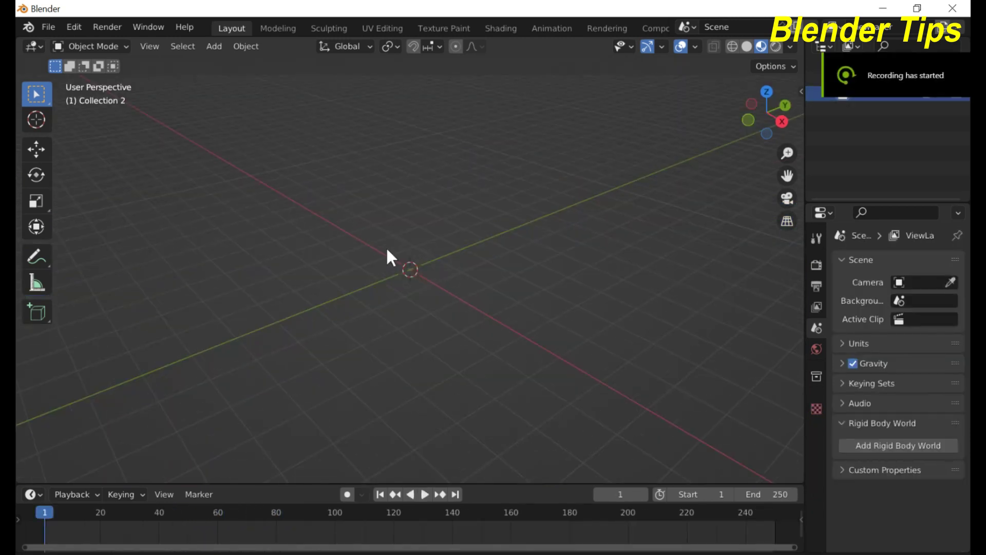
Add a cube mesh at the origin and switch the viewport to solid shading
key("shift+a")
mouse_move(390, 255)
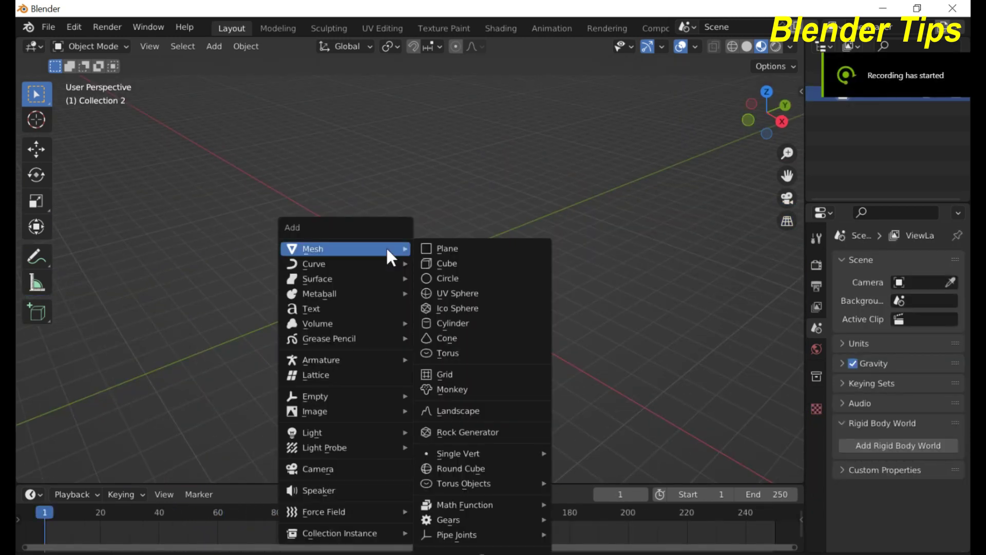
left_click(445, 261)
scroll(445, 259, "up", 4)
middle_click_drag(396, 310, 462, 311)
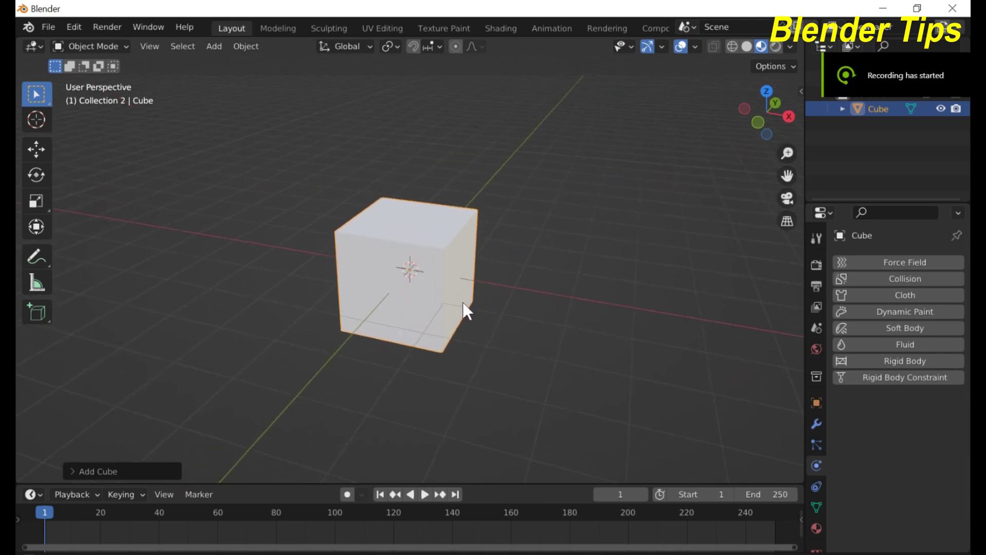
left_click(747, 48)
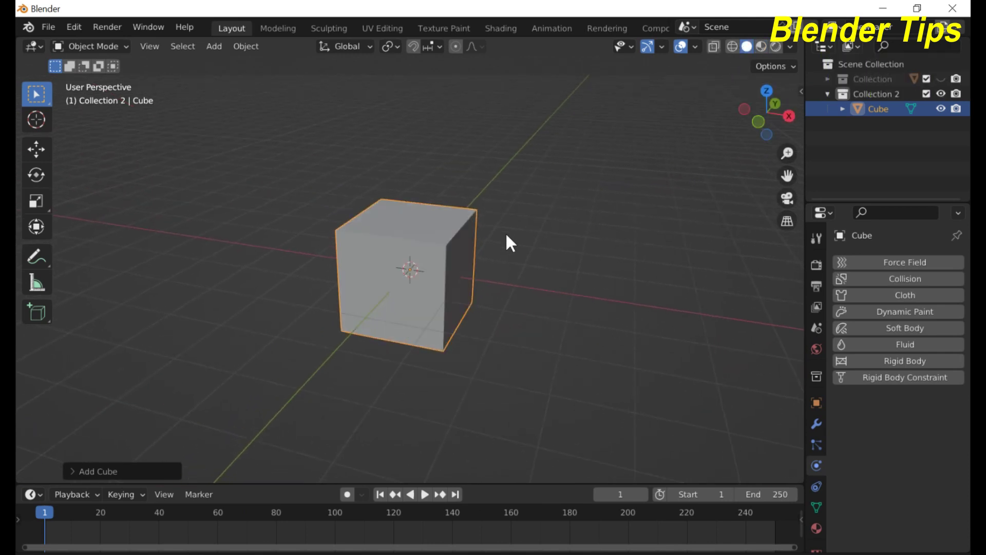
Scale the cube down uniformly to about three quarters of its size
middle_click_drag(507, 229, 498, 283)
key("s")
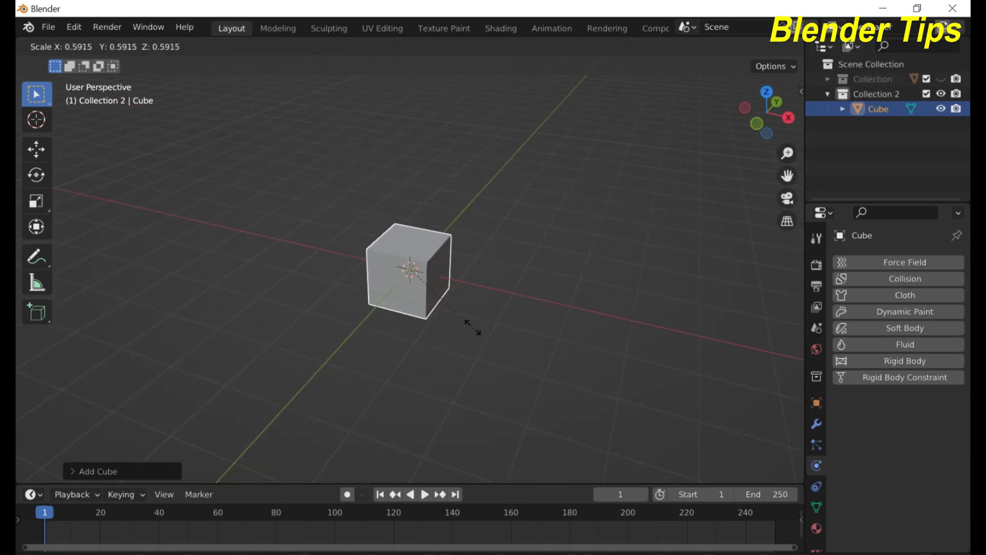
left_click(415, 285)
middle_click_drag(415, 285, 348, 302)
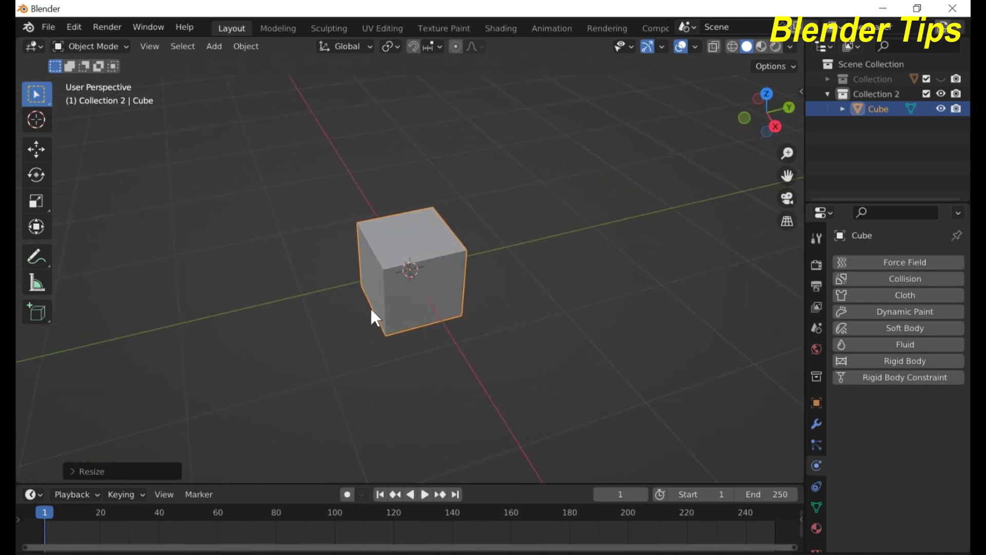
Shape the cube into a brick by scaling it to about half along Y and about a third along Z
key("s")
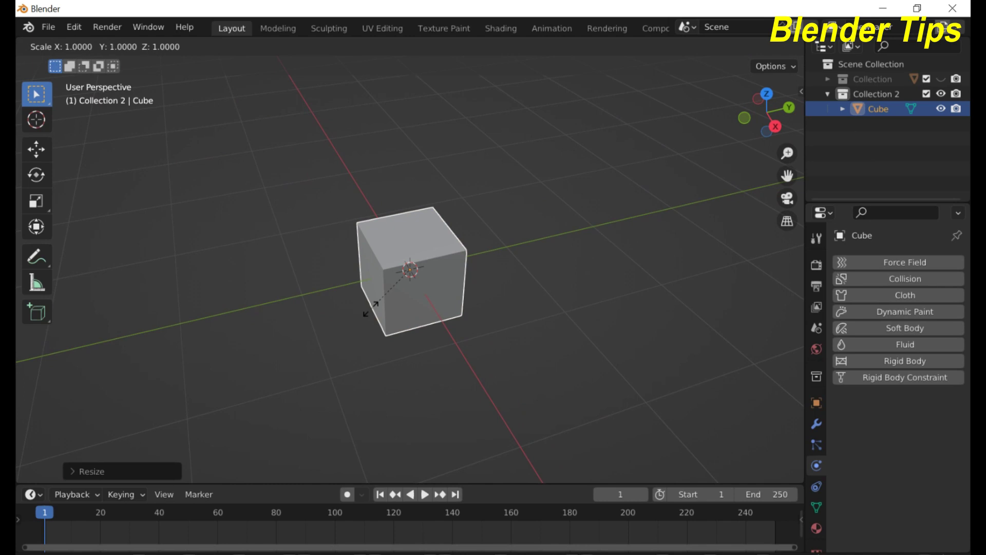
key("y")
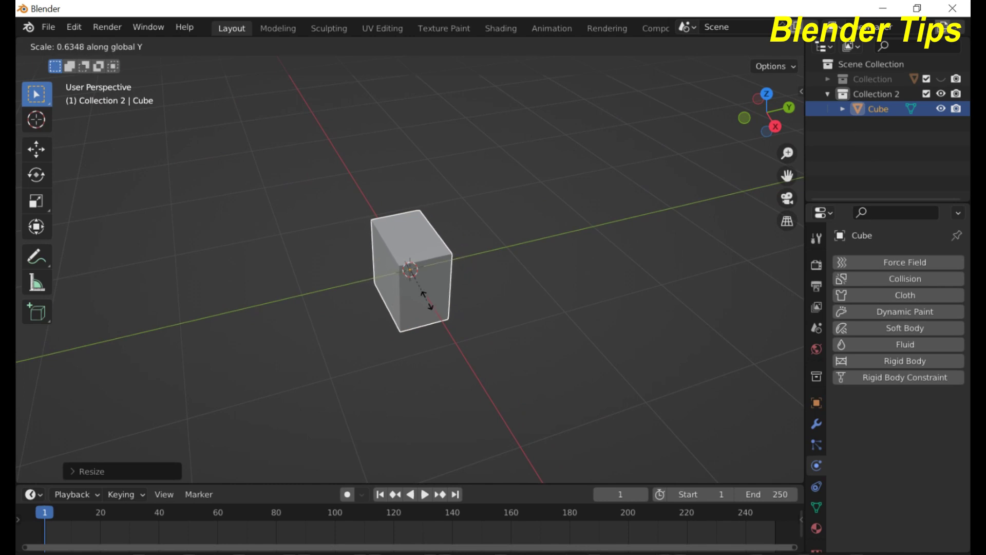
left_click(421, 291)
middle_click_drag(420, 290, 467, 297)
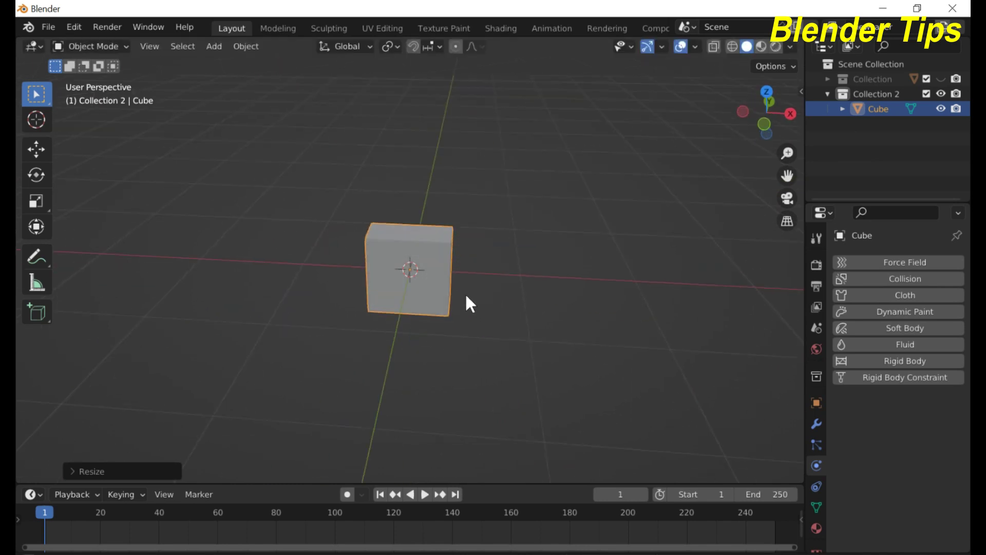
key("s")
key("z")
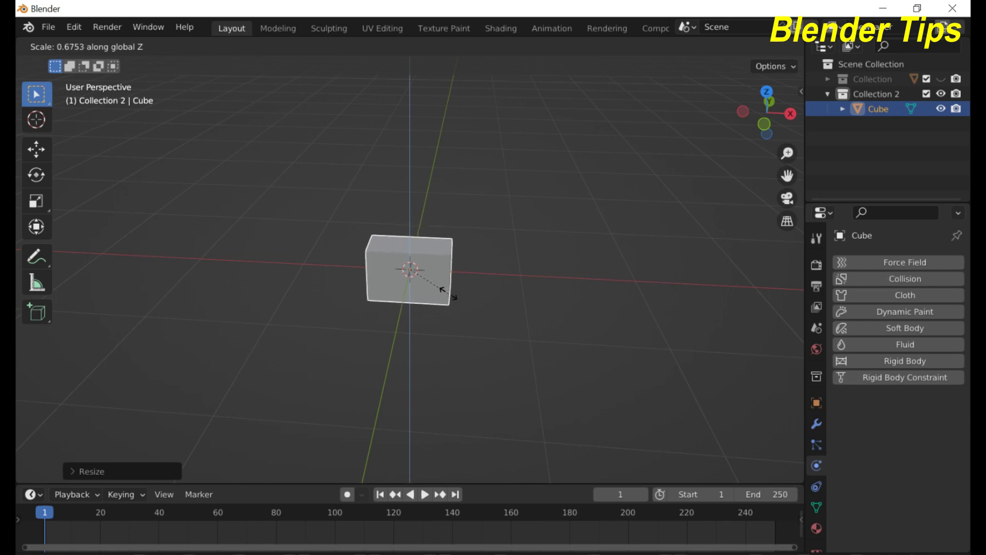
left_click(430, 277)
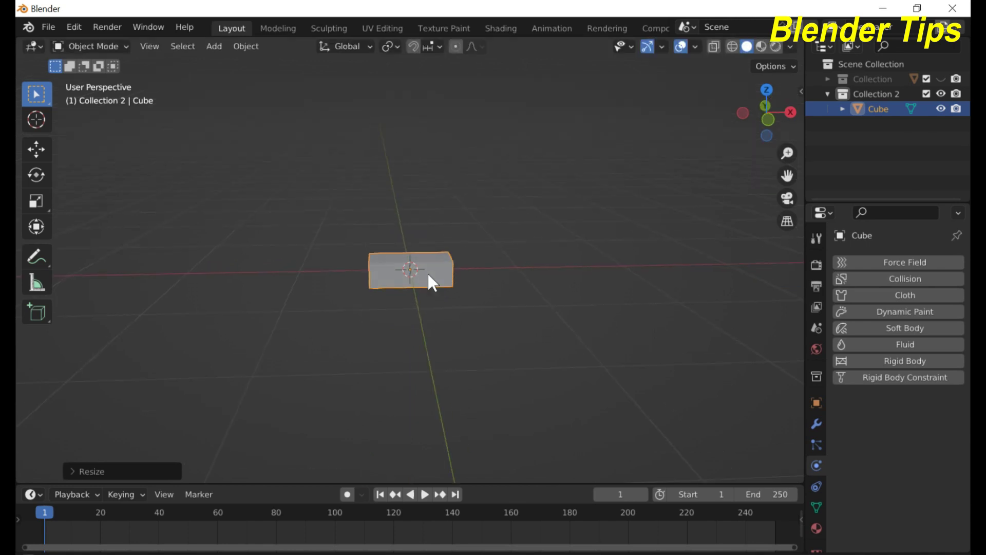
scroll(403, 271, "up", 3)
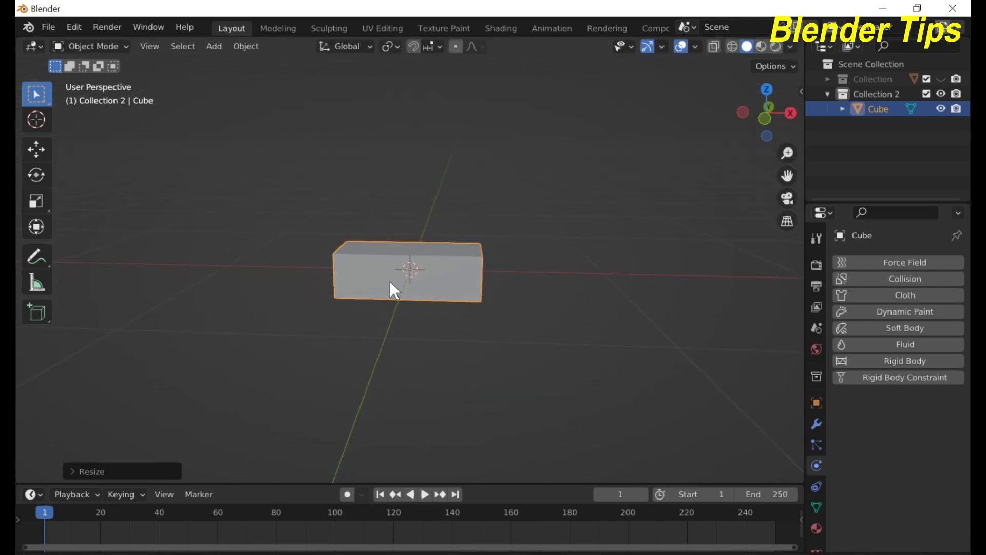
In front view, make a linked duplicate of the brick about 0.76 m along X, leaving a tiny gap
key("KP_1")
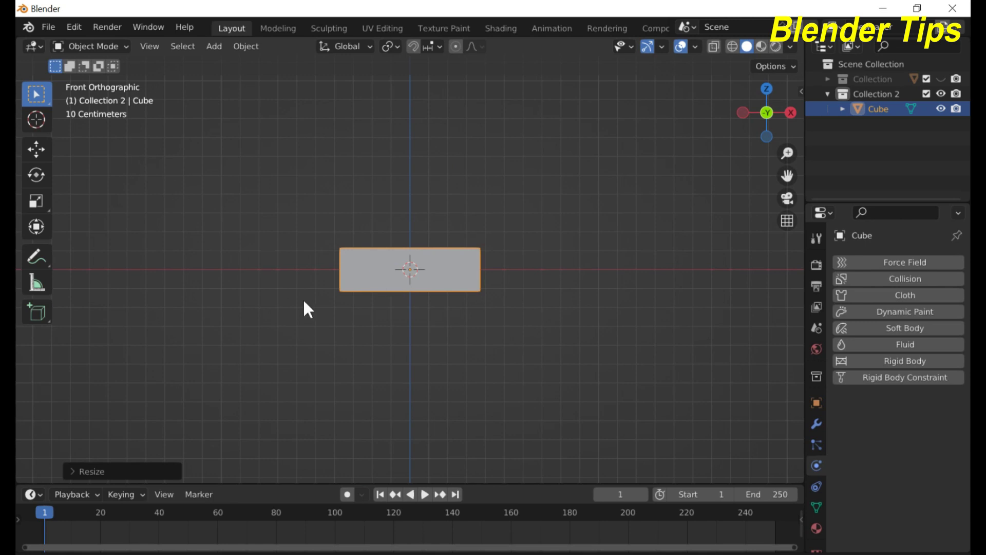
key("shift+d")
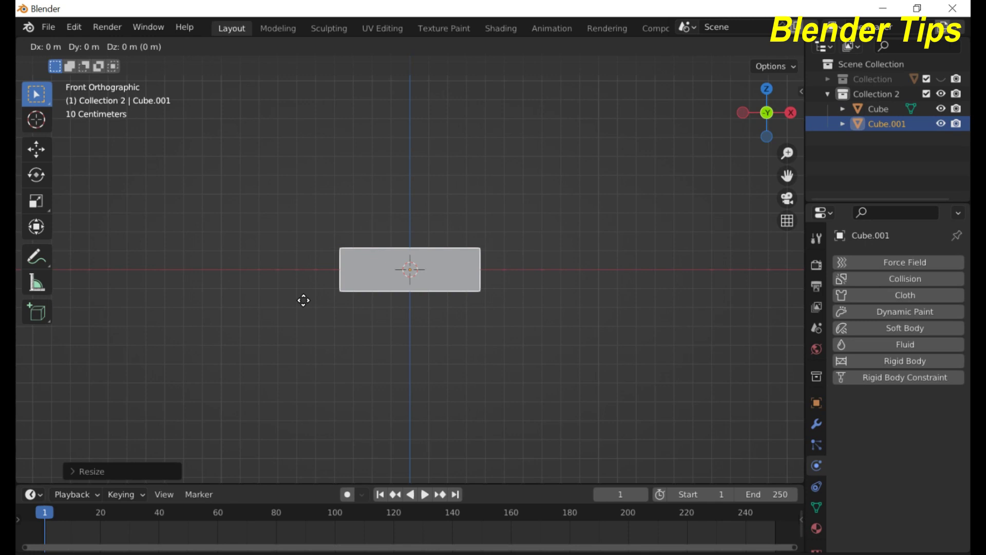
key("x")
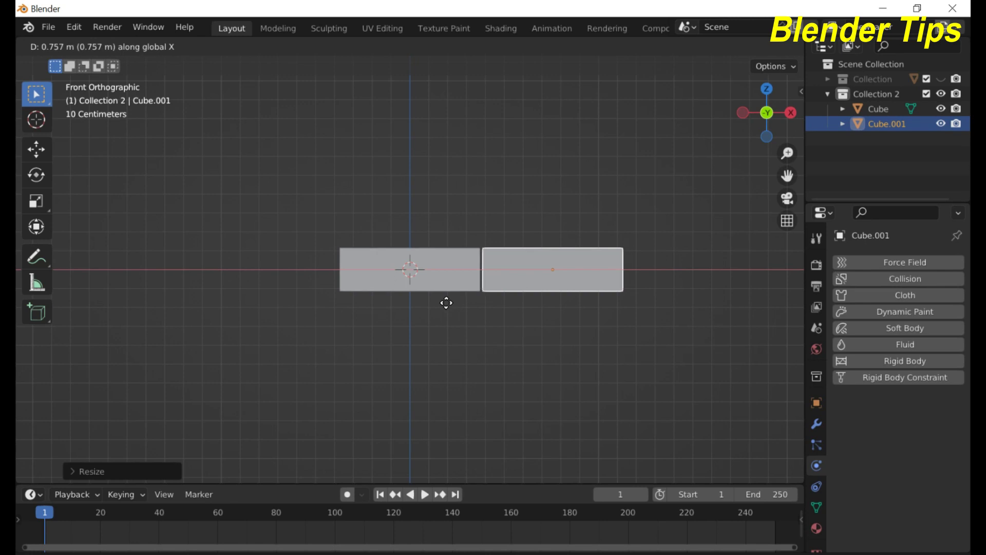
left_click(446, 303)
Repeat the linked duplication along X until the row has nine bricks
scroll(448, 302, "down", 5)
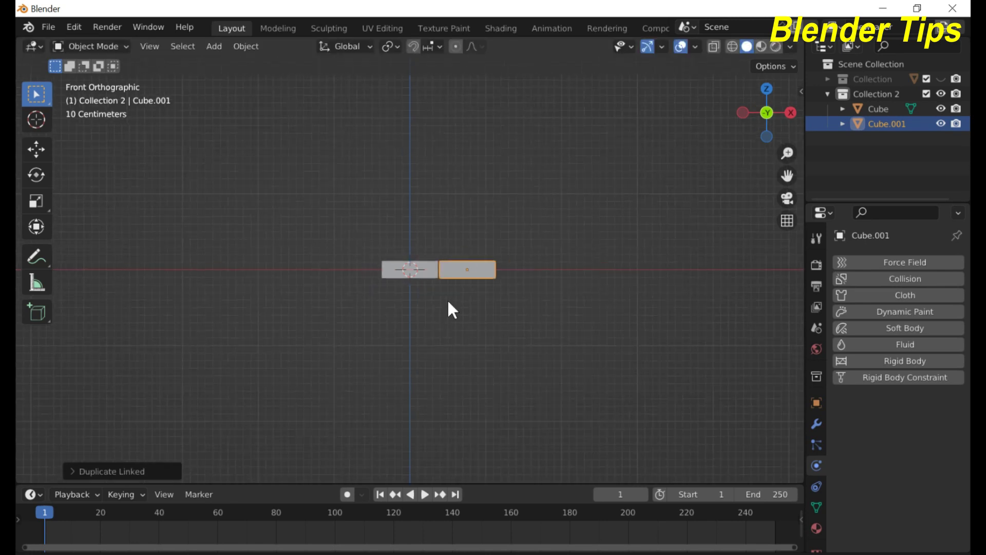
key("shift+r")
key("shift+r")
key("shift+r")
key("shift+r")
key("shift+r")
key("shift+r")
key("shift+r")
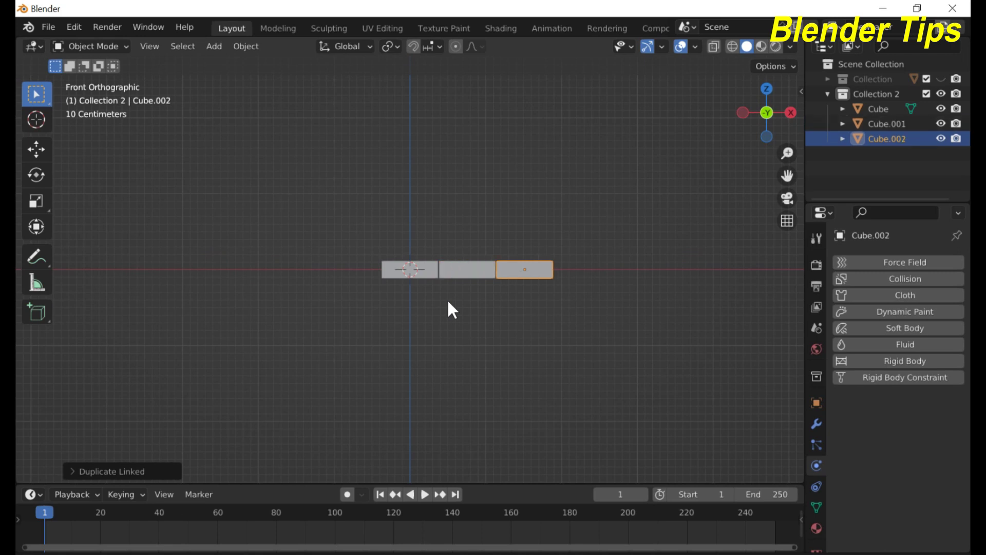
Select the whole brick row and make a linked duplicate about 0.24 m up along Z, directly above the first row
scroll(448, 303, "down", 5)
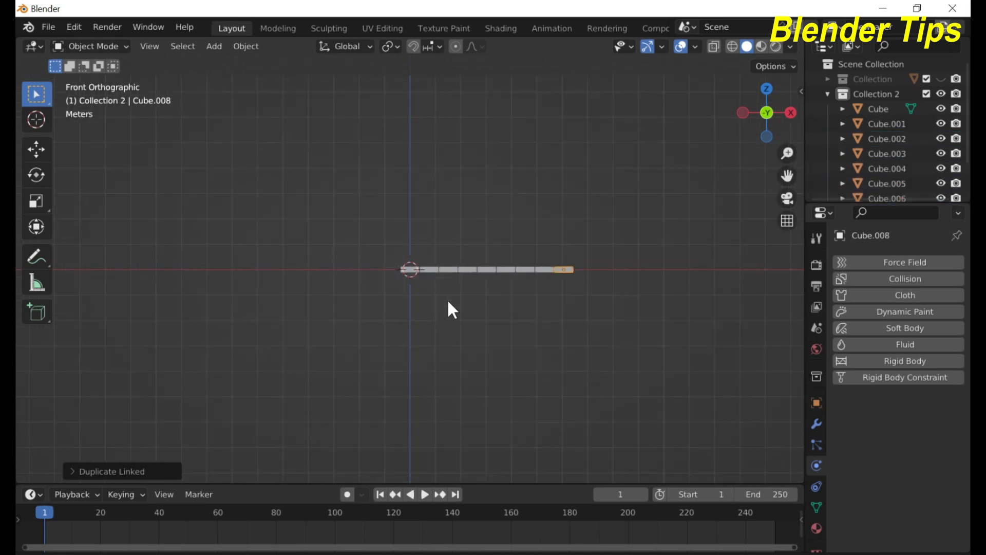
left_click_drag(397, 255, 575, 272)
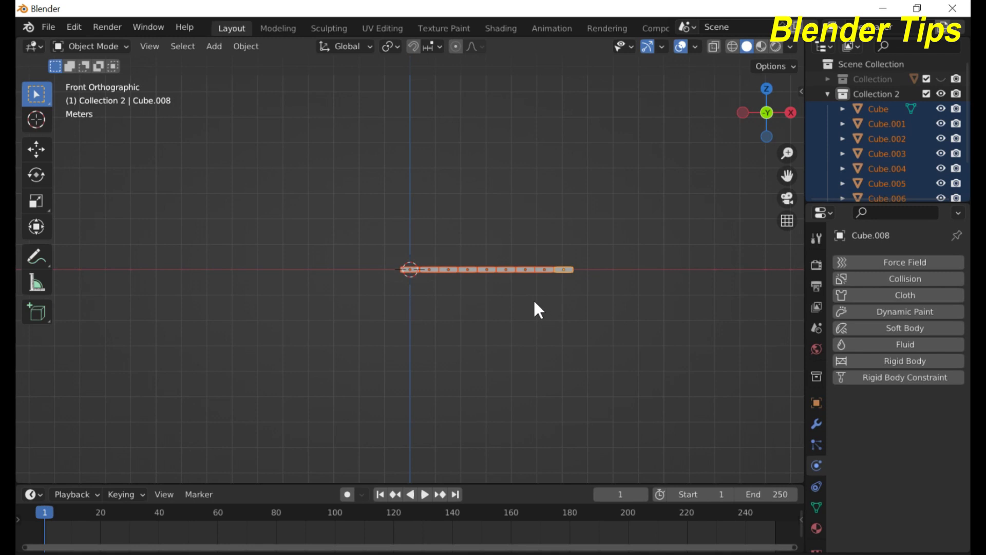
scroll(526, 298, "up", 5)
scroll(452, 297, "up", 5)
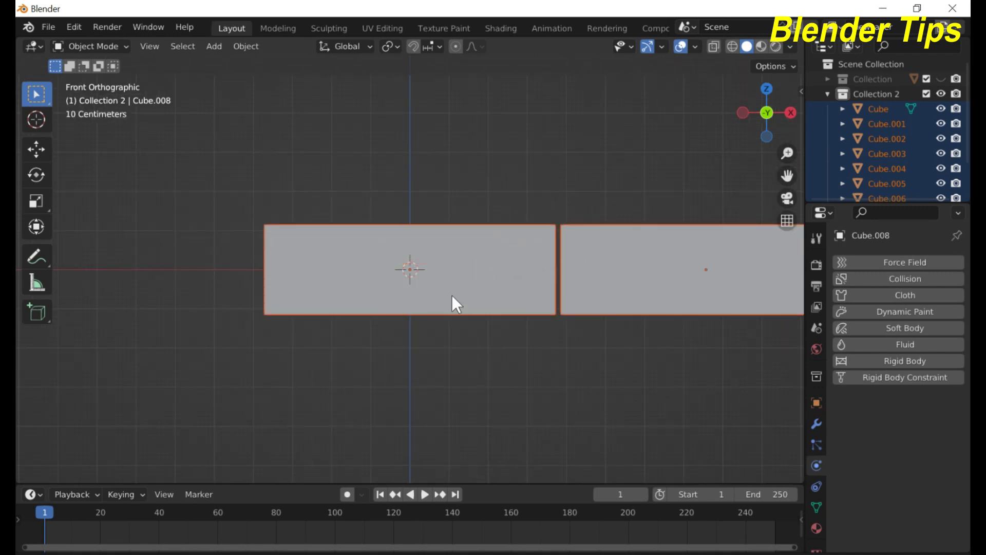
key("shift+d")
key("z")
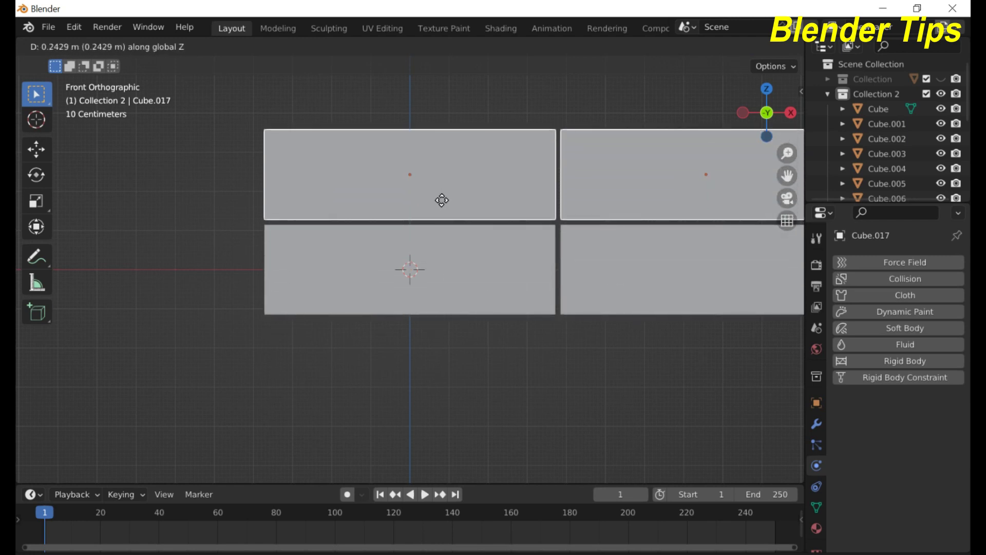
left_click(442, 203)
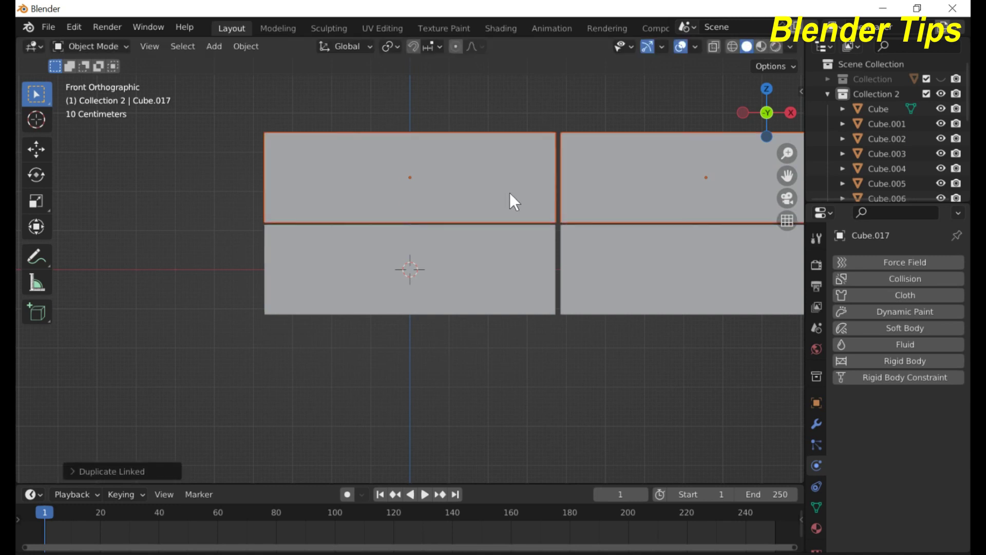
Repeat the linked row duplication along Z until the wall is thirteen rows high
scroll(509, 194, "down", 13)
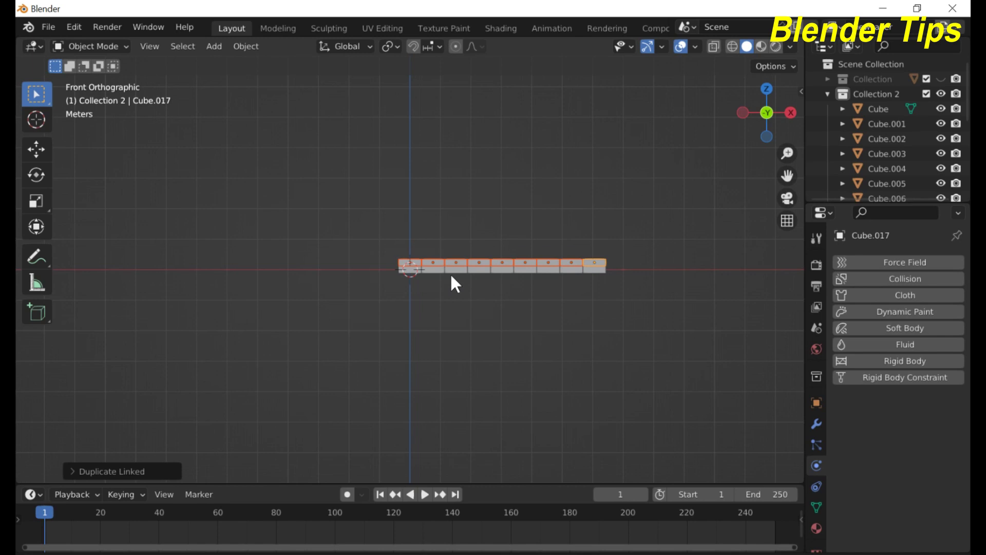
key("shift+r")
key("shift+r")
key("shift+r")
key("shift+r")
key("shift+r")
key("shift+r")
key("shift+r")
key("shift+r")
key("shift+r")
key("shift+r")
key("shift+r")
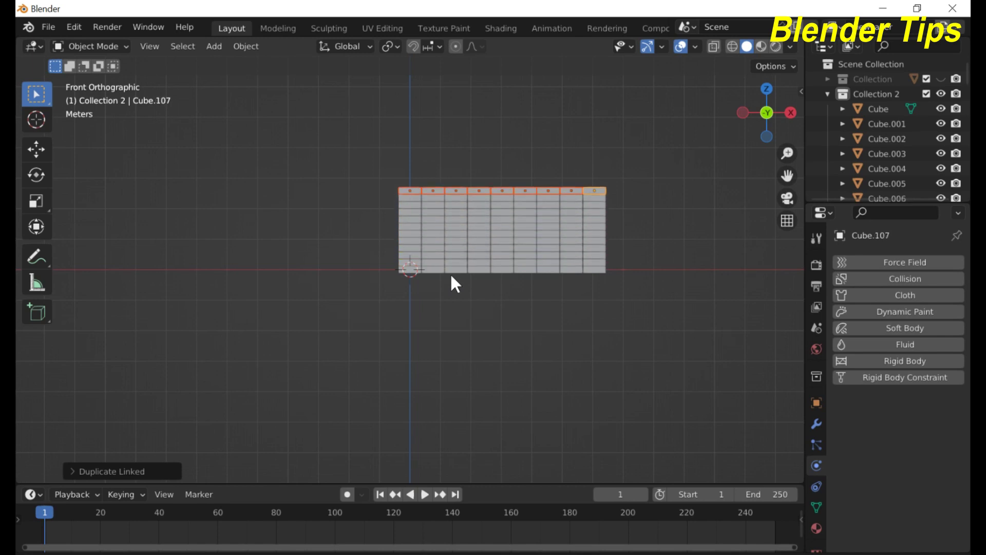
In right view, select all the wall's bricks and make a linked duplicate about 0.38 m along Y as a second layer
middle_click_drag(639, 236, 616, 260)
key("KP_3")
left_click_drag(388, 193, 437, 294)
left_click_drag(367, 157, 452, 273)
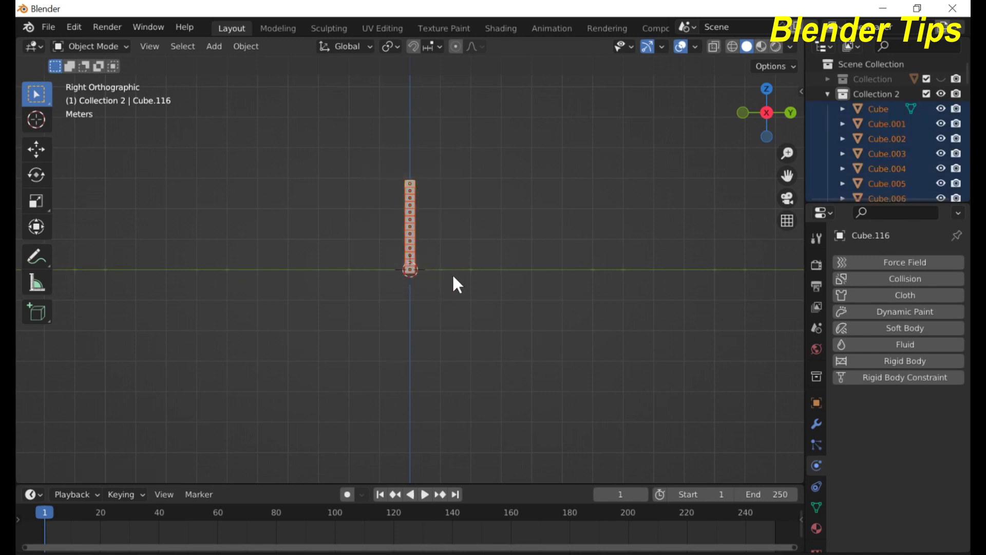
scroll(451, 267, "up", 4)
scroll(455, 243, "down", 1)
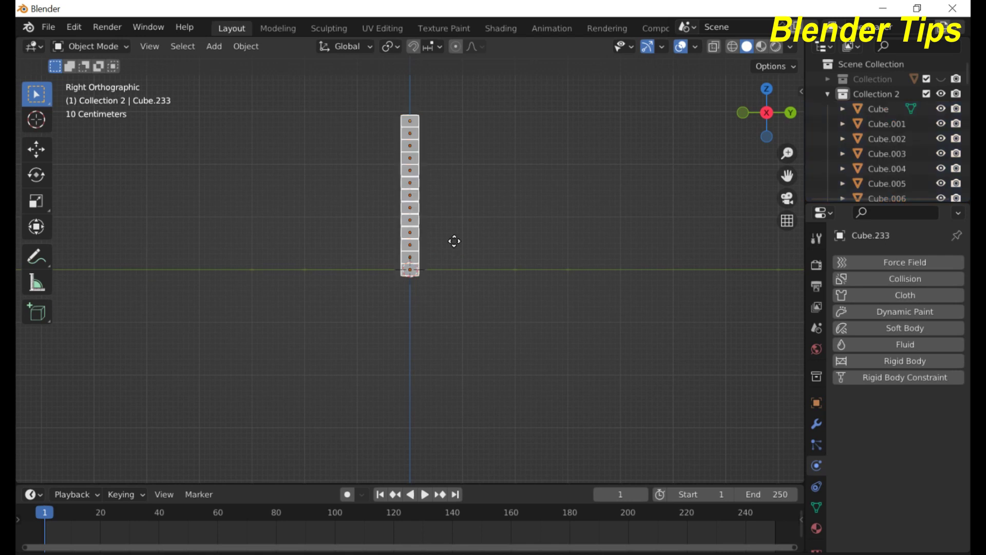
key("shift+d")
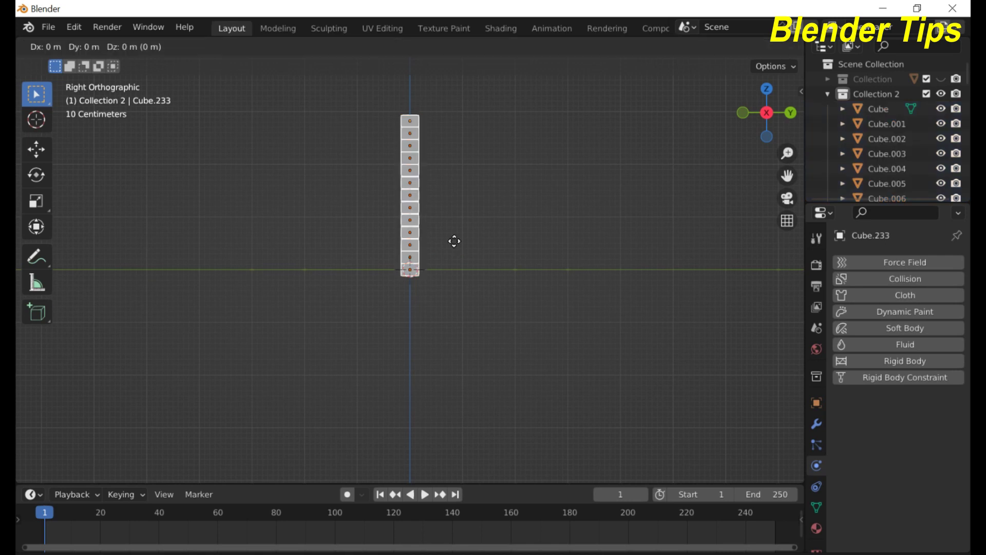
key("y")
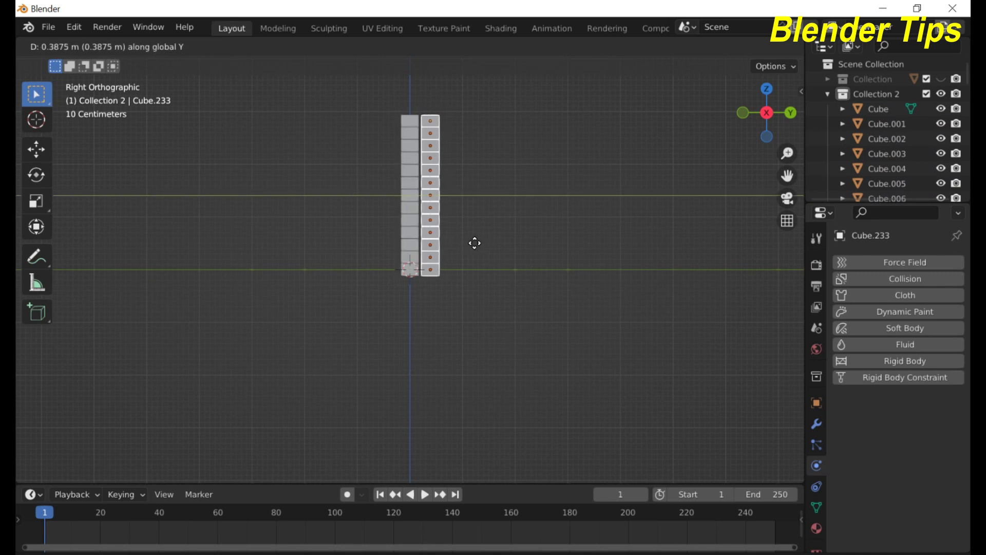
left_click(475, 244)
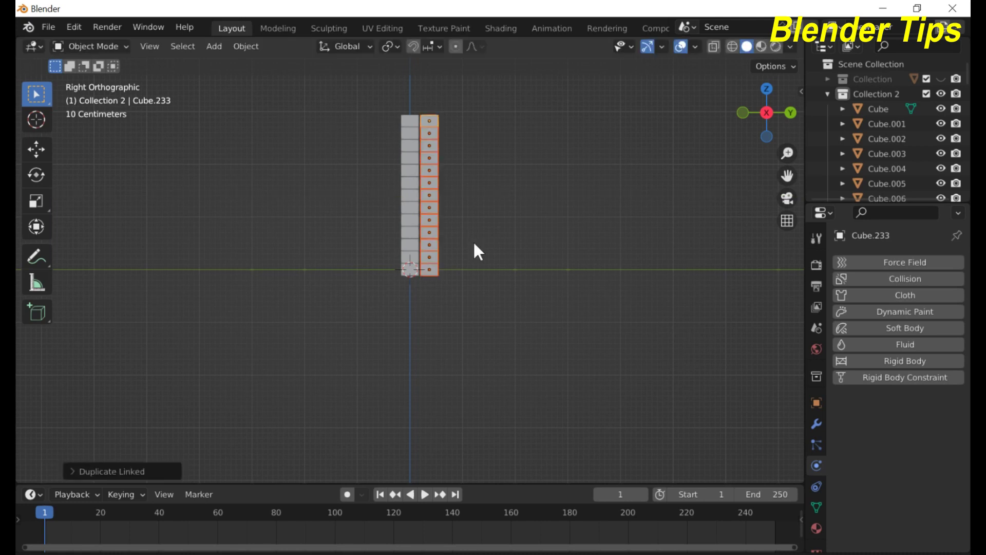
Repeat the linked layer duplication along Y to make the wall three bricks thick
key("shift+r")
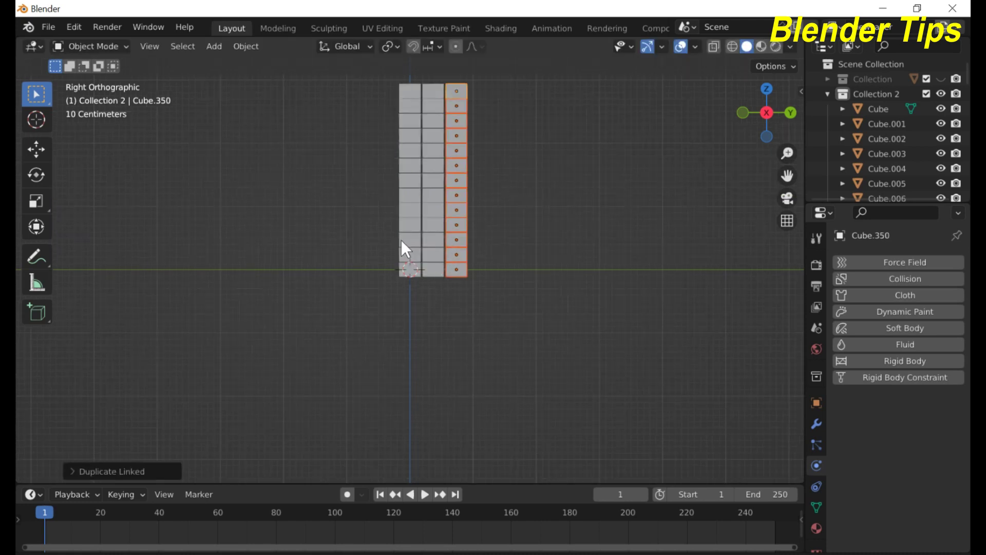
scroll(402, 239, "up", 4)
middle_click_drag(403, 240, 375, 298)
scroll(519, 275, "down", 6)
scroll(526, 249, "up", 5)
scroll(524, 243, "down", 5)
Add a plane at the origin and scale it up into a large ground surface extending well beyond the wall
key("shift+a")
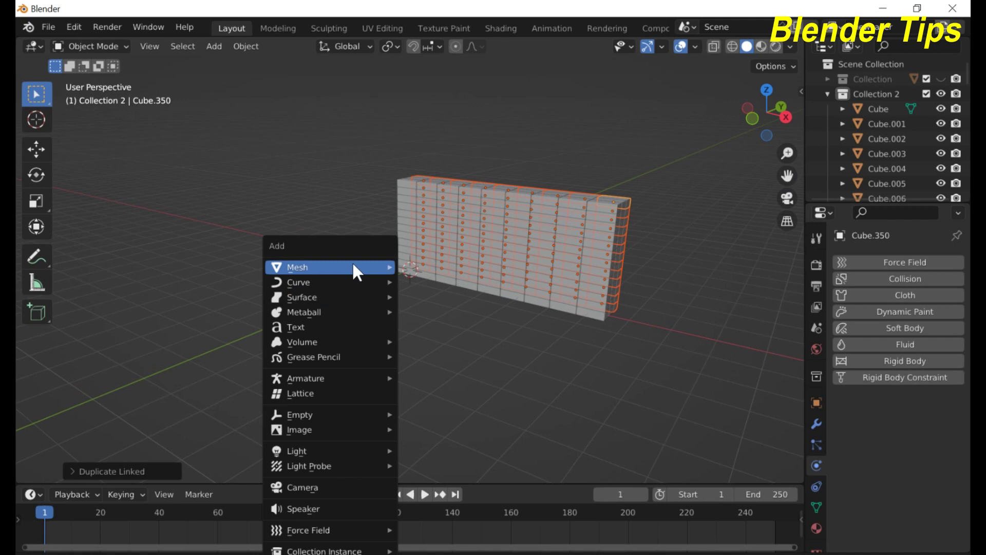
mouse_move(388, 267)
left_click(424, 267)
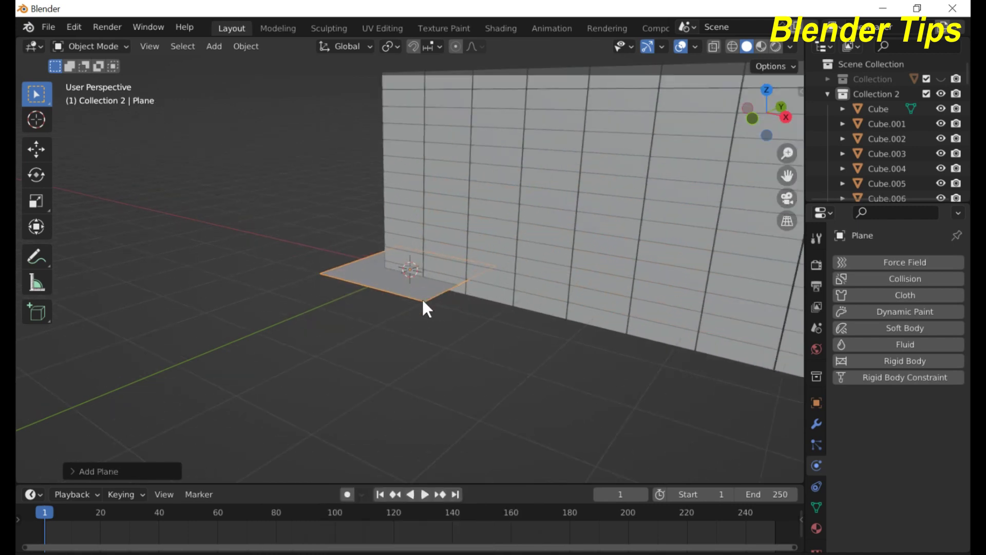
scroll(422, 297, "down", 2)
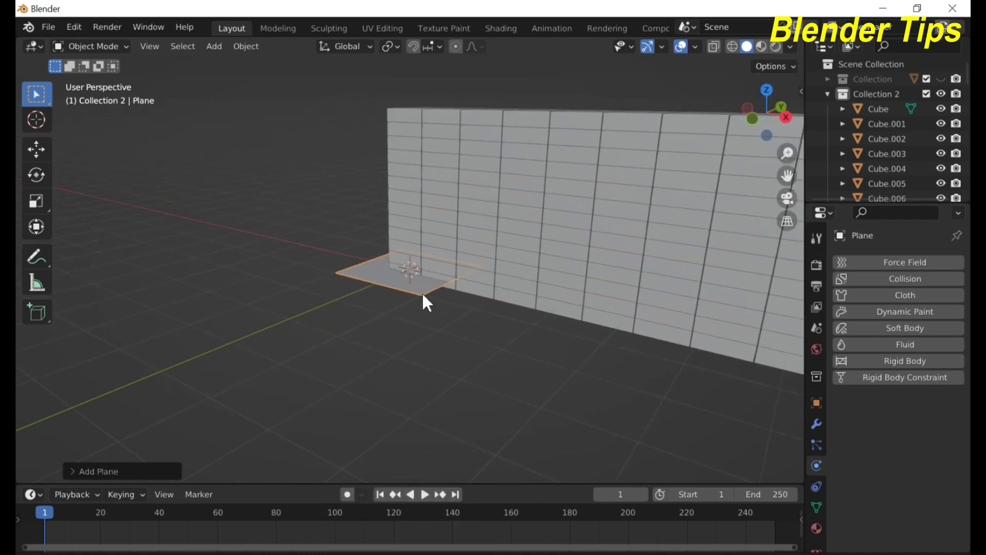
scroll(423, 297, "down", 3)
key("s")
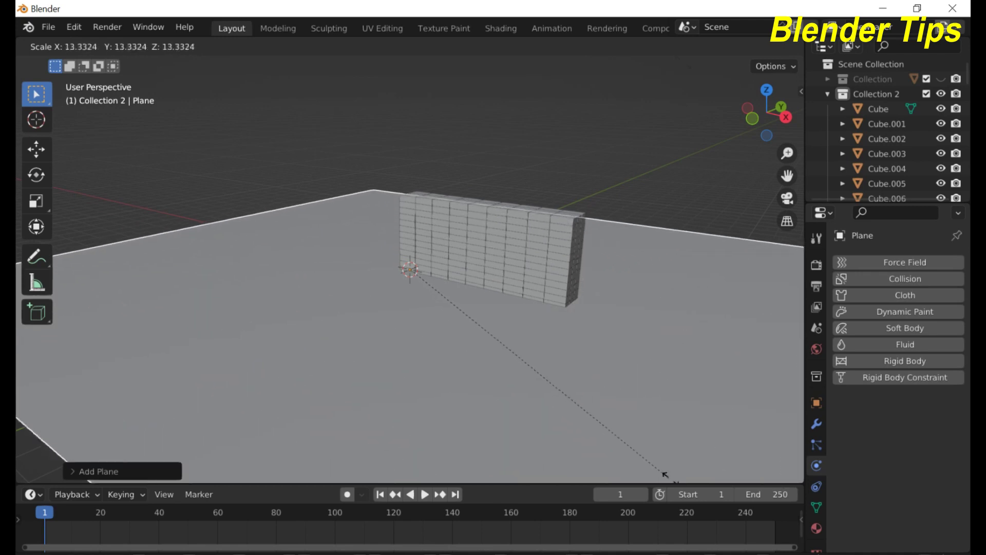
left_click(758, 137)
scroll(568, 253, "down", 4)
scroll(568, 253, "down", 2)
middle_click_drag(569, 253, 496, 232)
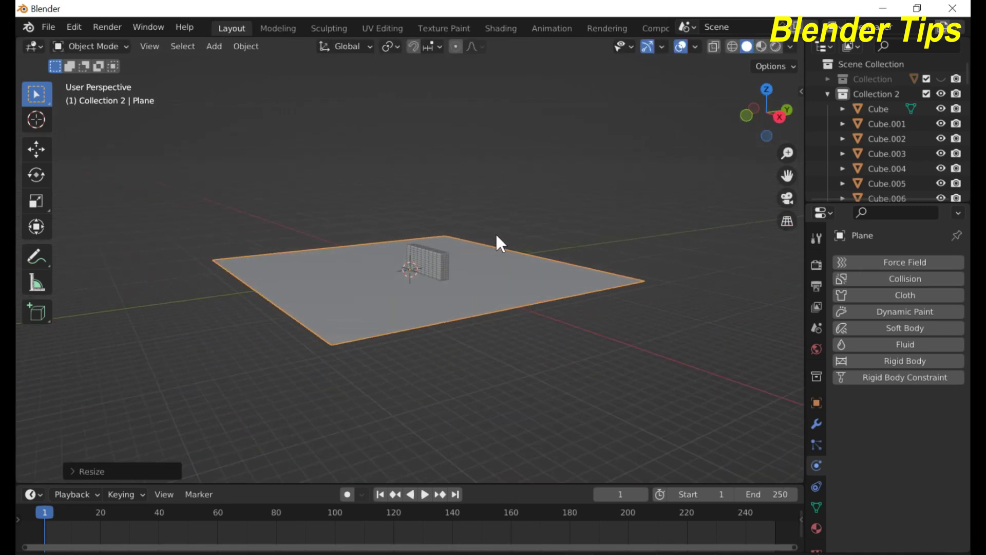
In front view, move the ground plane down about 0.17 m along Z to sit just beneath the wall
key("KP_1")
scroll(415, 267, "up", 5)
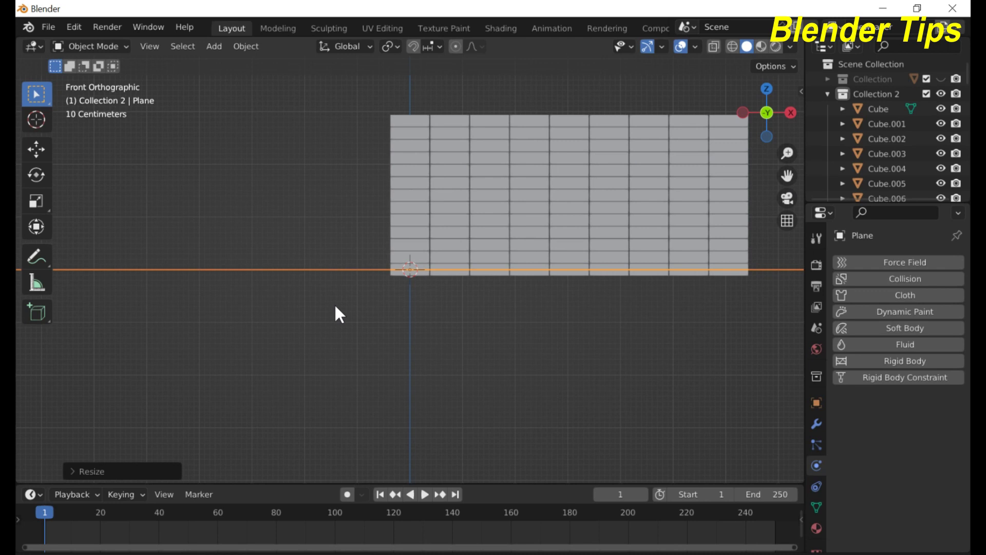
key("g")
key("z")
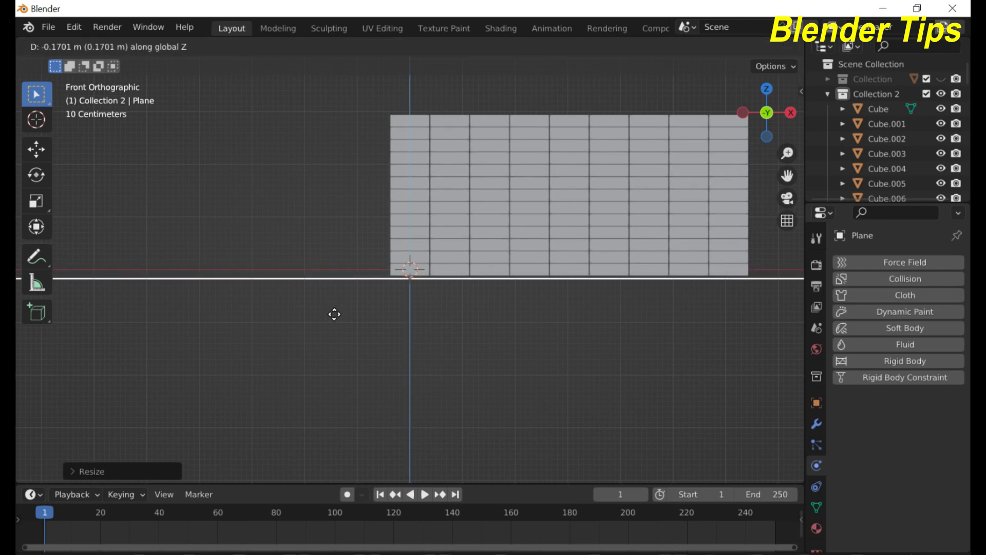
left_click(334, 314)
scroll(435, 175, "down", 3)
middle_click_drag(442, 221, 545, 310)
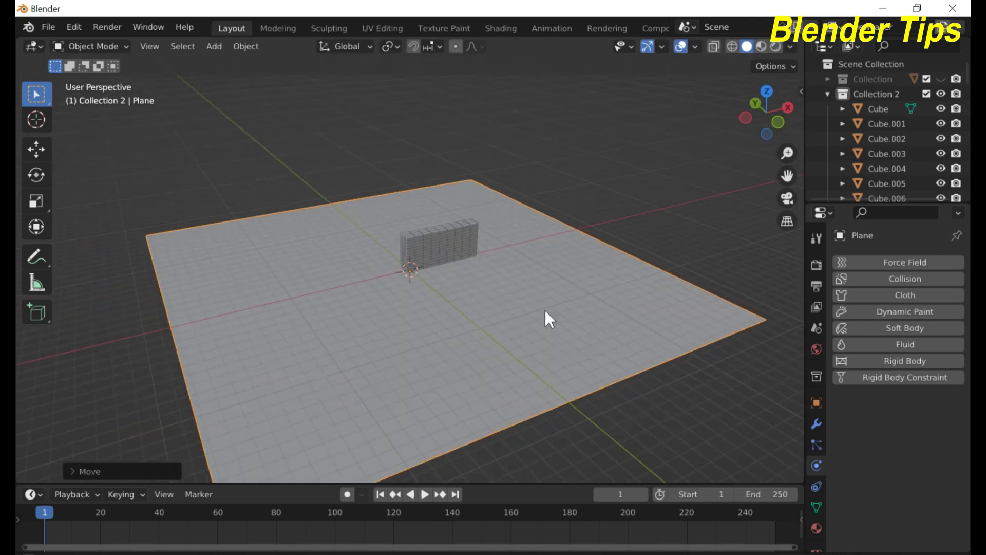
Make the ground plane a Passive rigid body with a Mesh collision shape
left_click(903, 361)
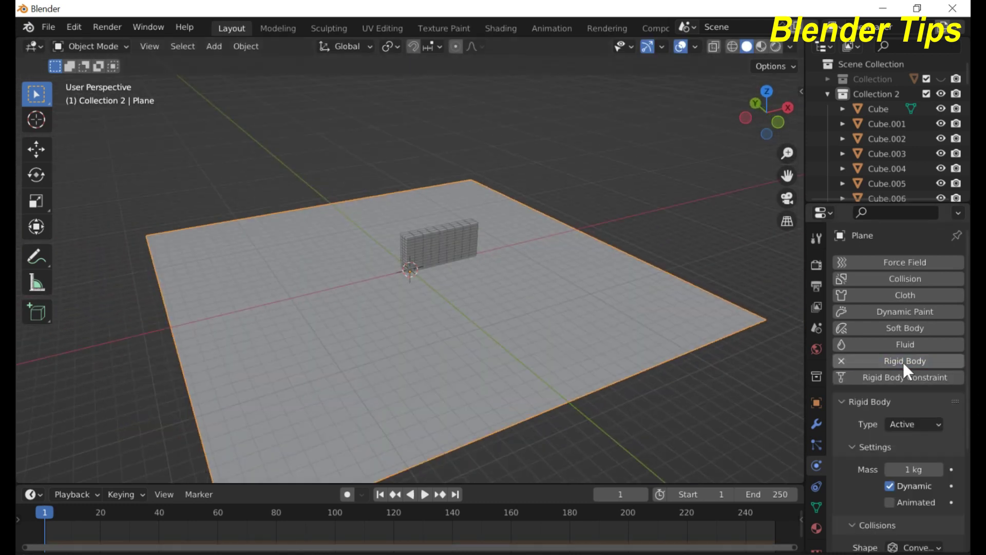
left_click(914, 424)
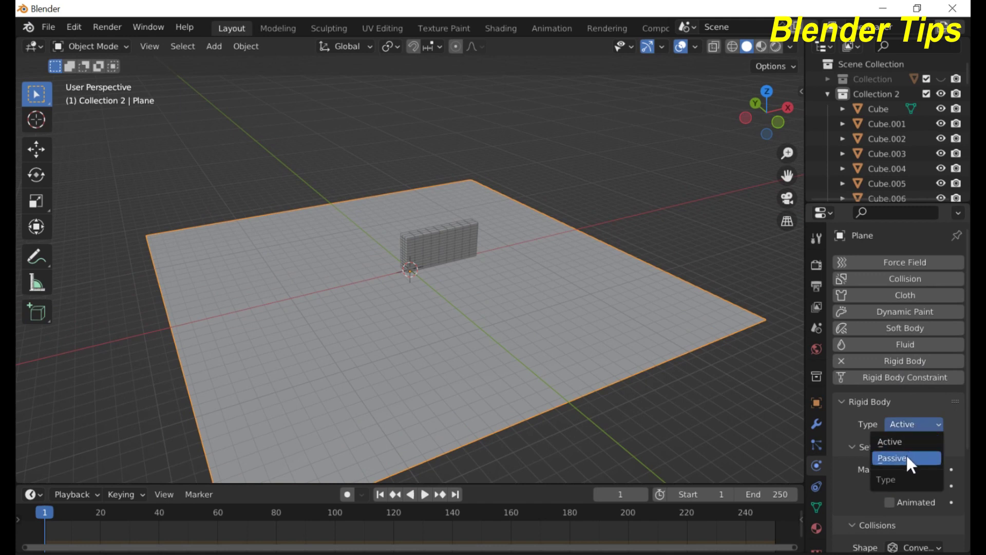
left_click(907, 454)
scroll(918, 484, "down", 1)
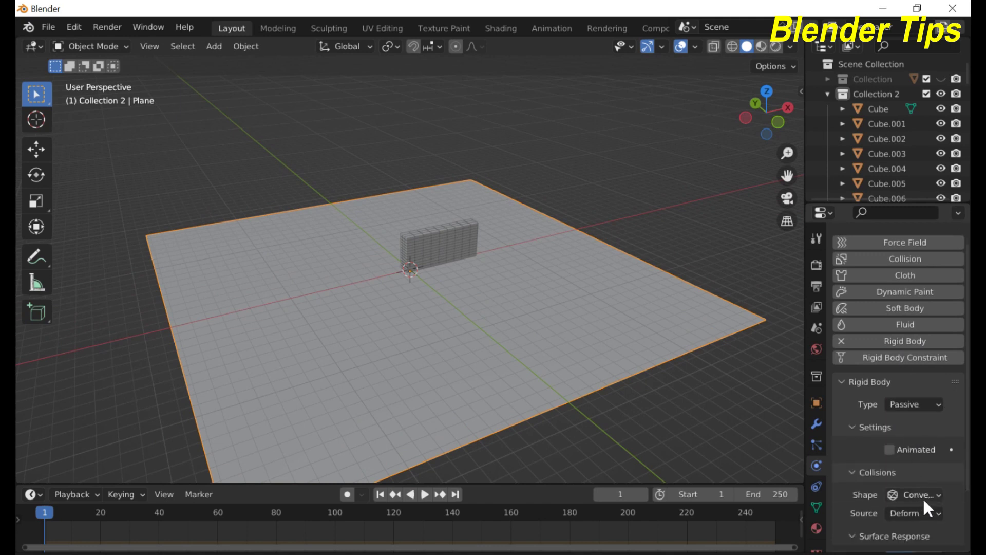
left_click(925, 500)
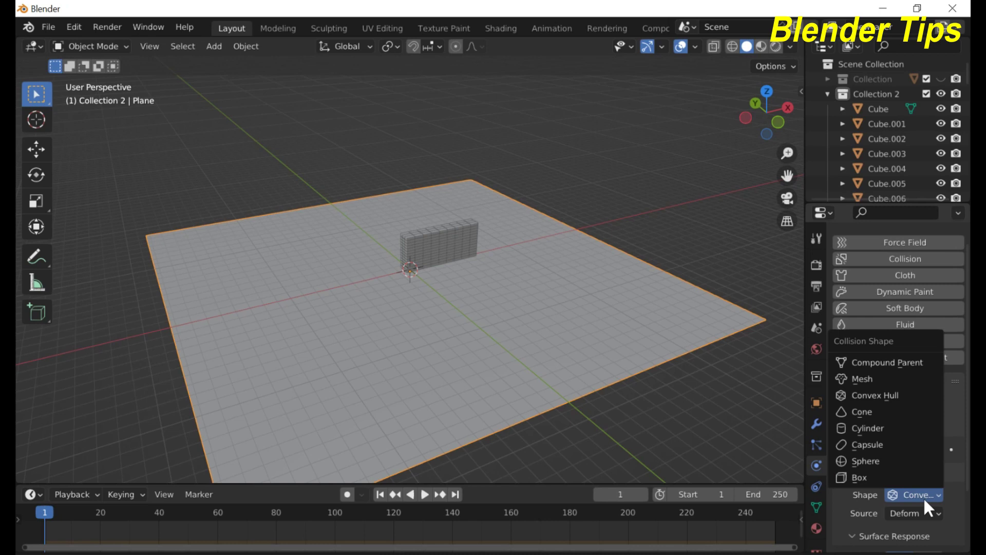
left_click(873, 378)
Select the upper-left front brick and make it an Active rigid body with a Box collision shape
scroll(513, 300, "up", 3)
middle_click_drag(514, 301, 430, 253)
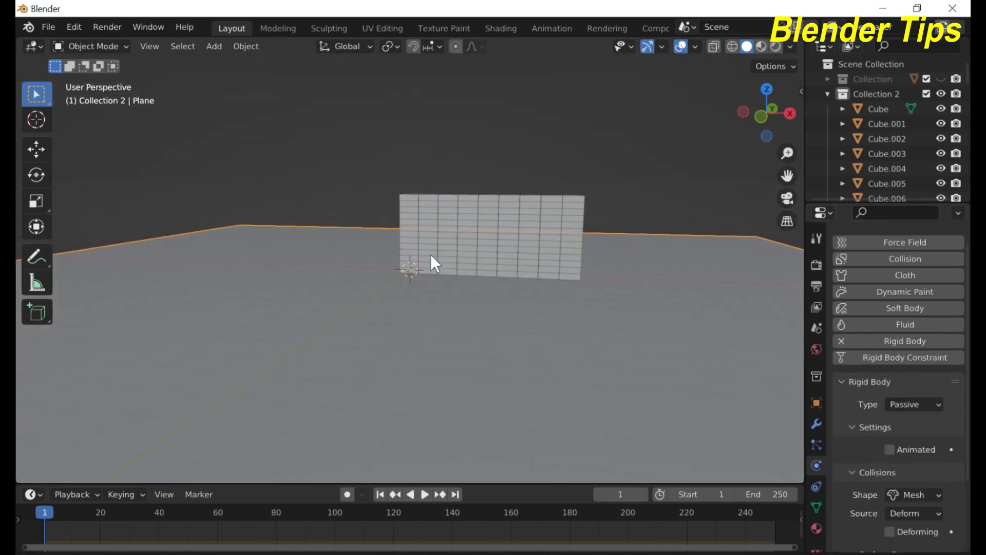
scroll(431, 254, "up", 3)
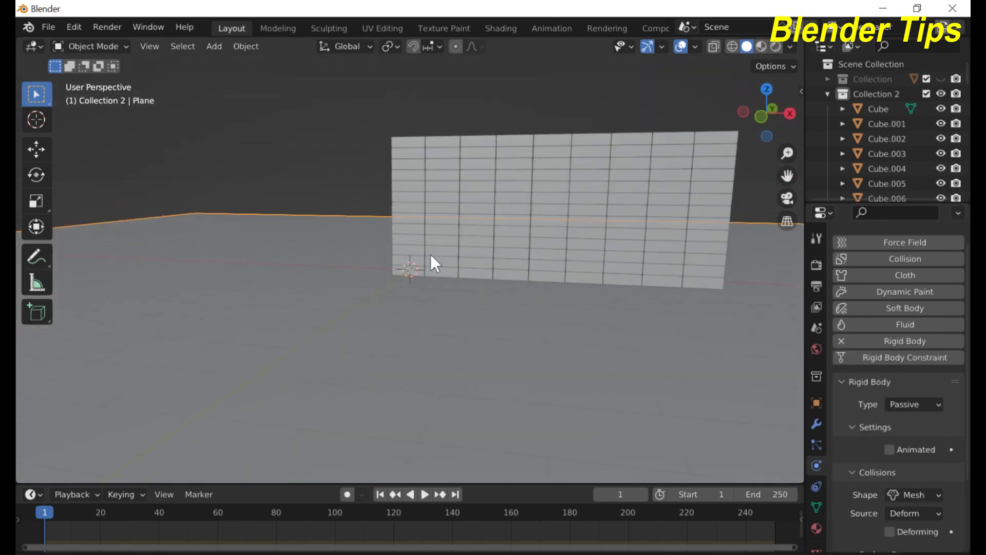
left_click(405, 146)
scroll(406, 144, "down", 4)
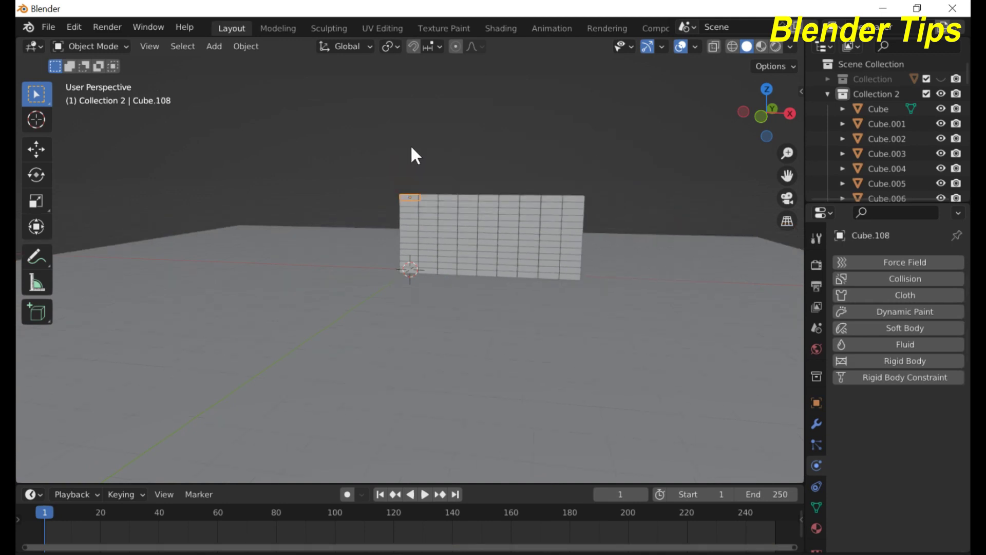
key("KP_1")
scroll(396, 175, "up", 2)
middle_click_drag(389, 172, 297, 217, "shift")
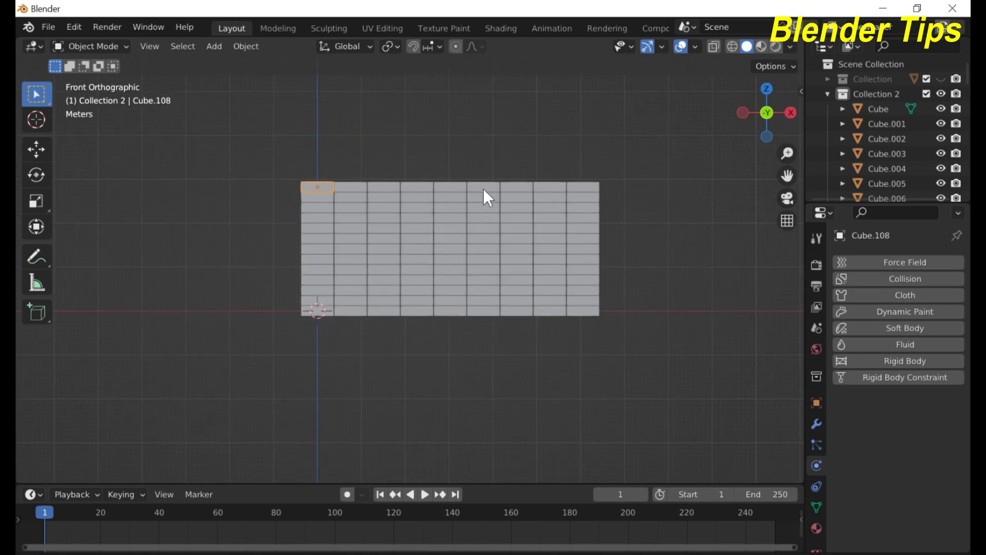
left_click(873, 361)
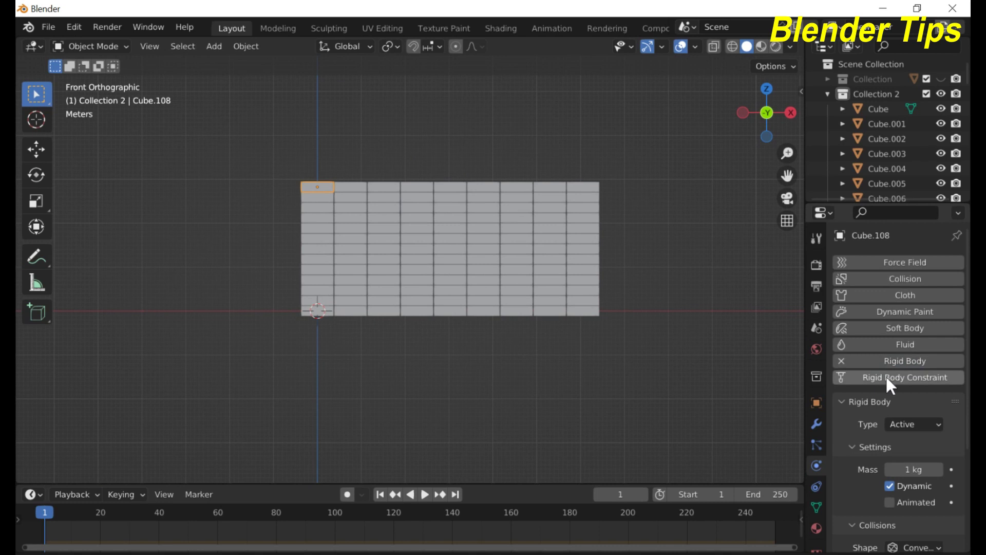
scroll(912, 452, "down", 2)
scroll(916, 469, "down", 2)
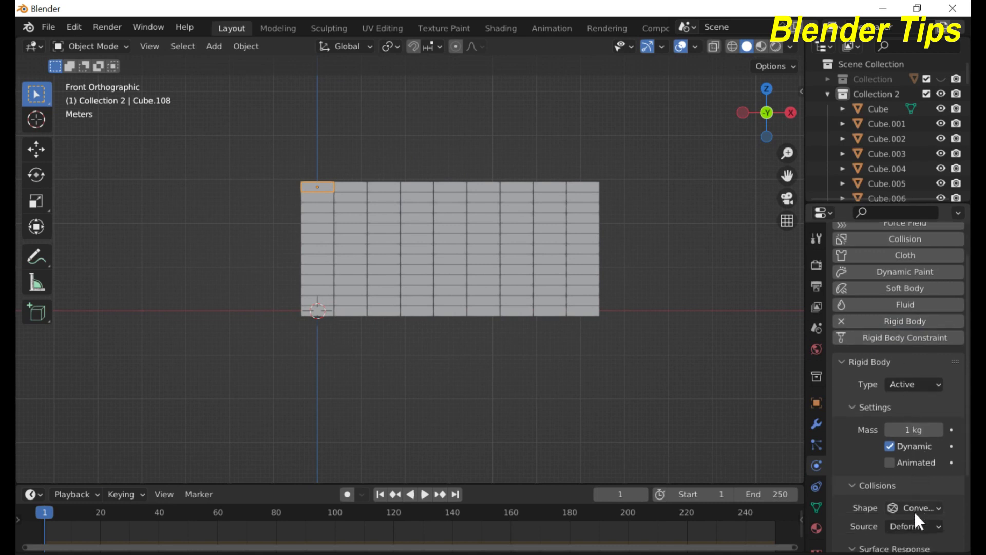
left_click(914, 508)
left_click(887, 489)
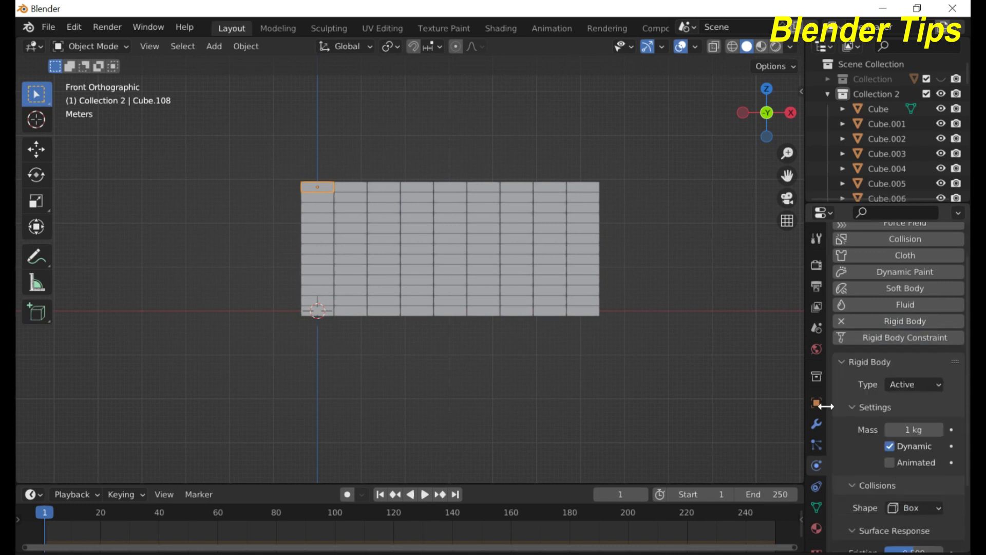
Select all the wall's bricks and copy the rigid body settings to them from the active brick
left_click_drag(252, 152, 605, 310)
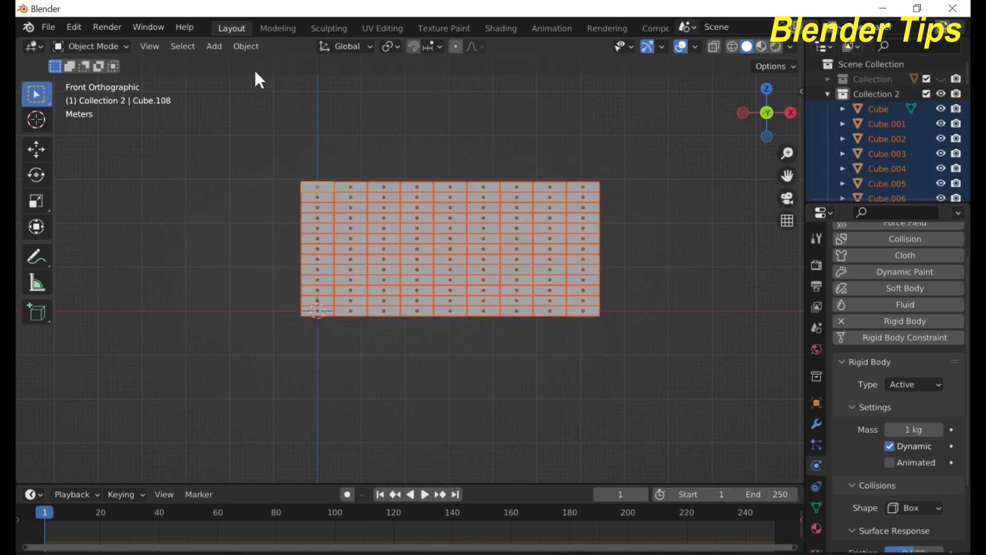
left_click(239, 47)
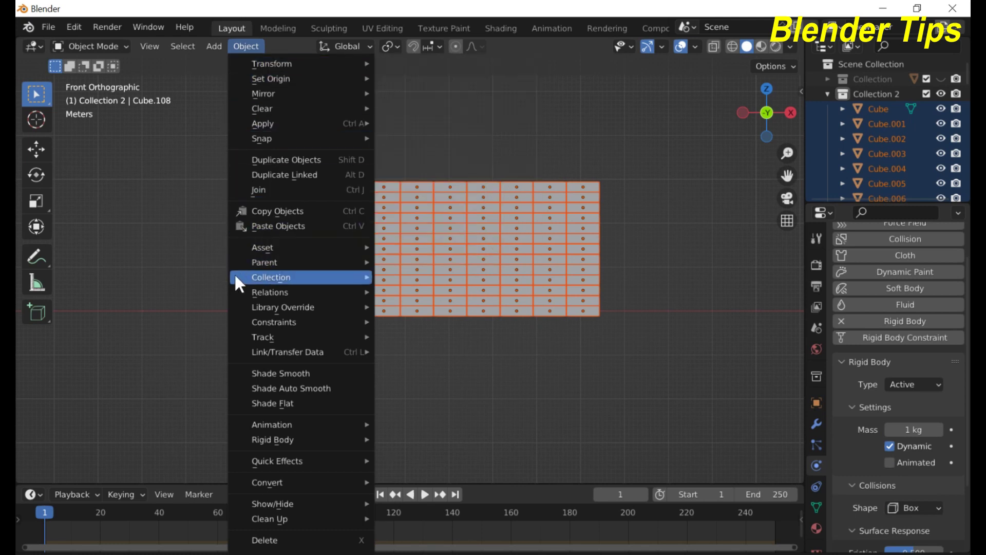
mouse_move(270, 438)
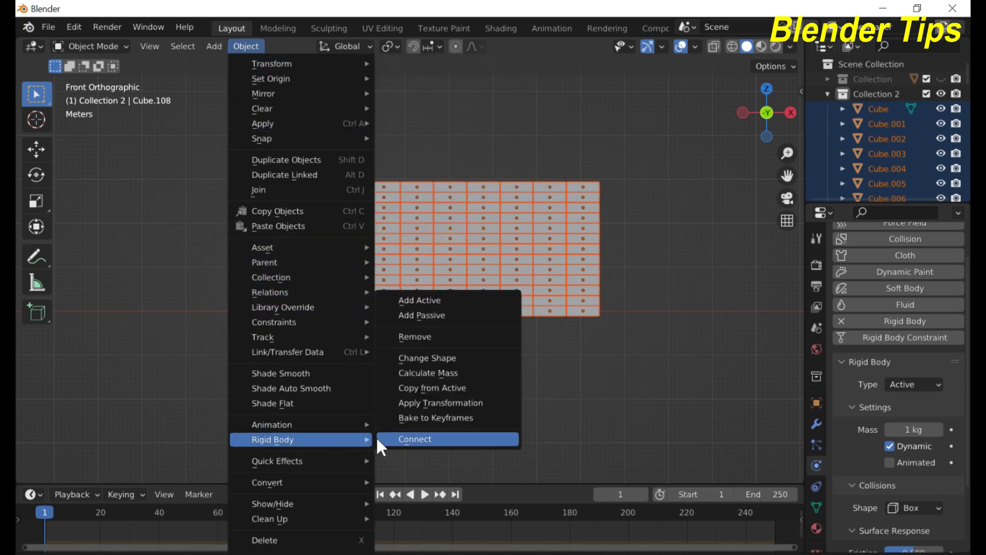
left_click(430, 388)
Inspect the selected three-layer brick wall in perspective from several angles and distances
scroll(529, 135, "down", 2)
middle_click_drag(528, 134, 456, 218)
scroll(457, 218, "up", 4)
scroll(459, 217, "up", 3)
scroll(480, 185, "down", 3)
scroll(410, 144, "up", 2)
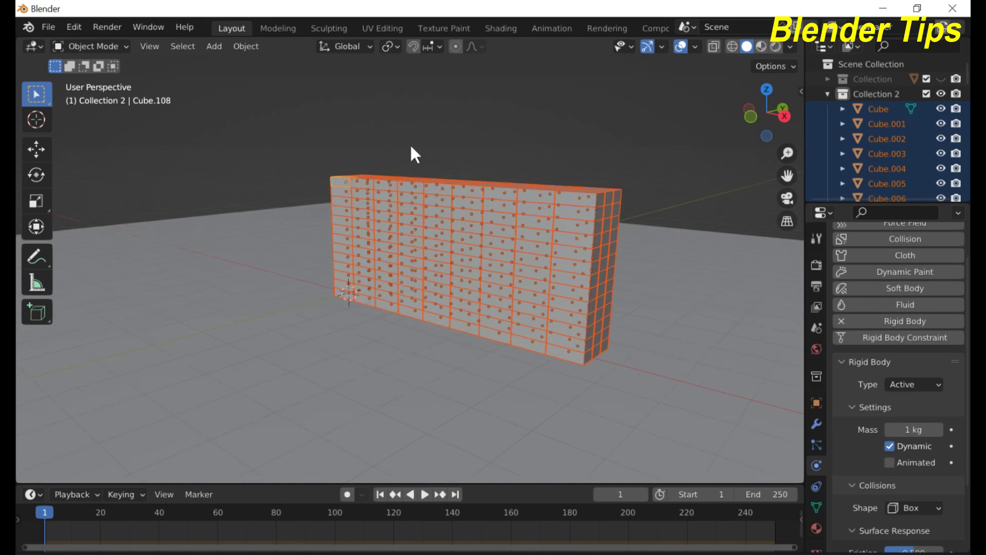
scroll(410, 144, "down", 3)
middle_click_drag(411, 153, 405, 165)
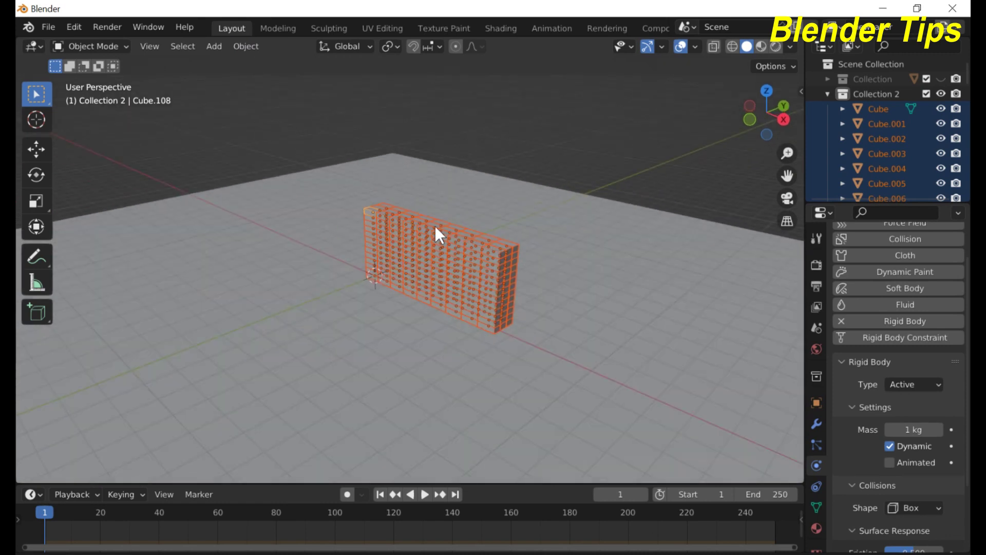
scroll(435, 230, "up", 2)
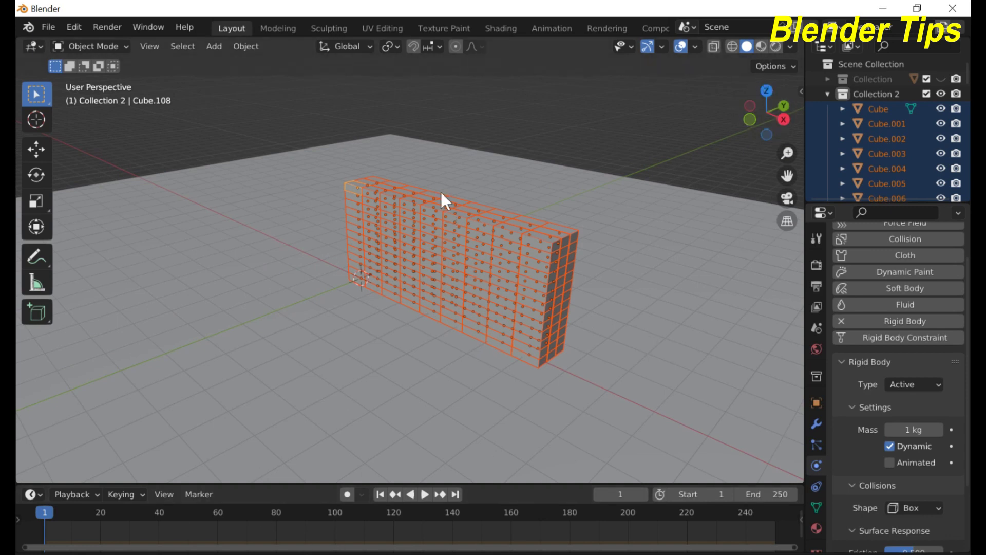
Switch to material preview shading and give the linked bricks a new material with a very dark brown base color
left_click(762, 47)
mouse_move(506, 220)
middle_mouse_down()
mouse_move(502, 205)
mouse_move(335, 218)
middle_mouse_up()
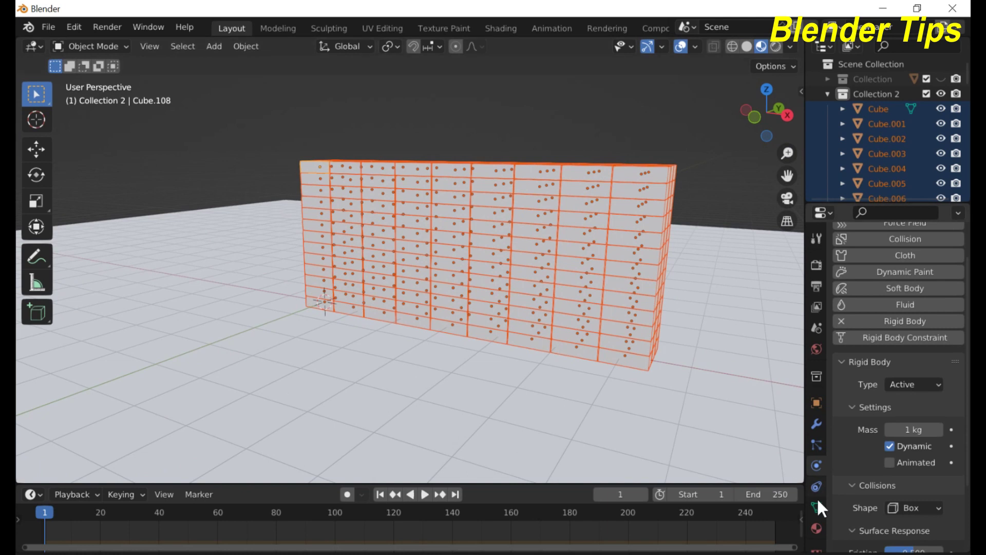
left_click(818, 528)
left_click(896, 327)
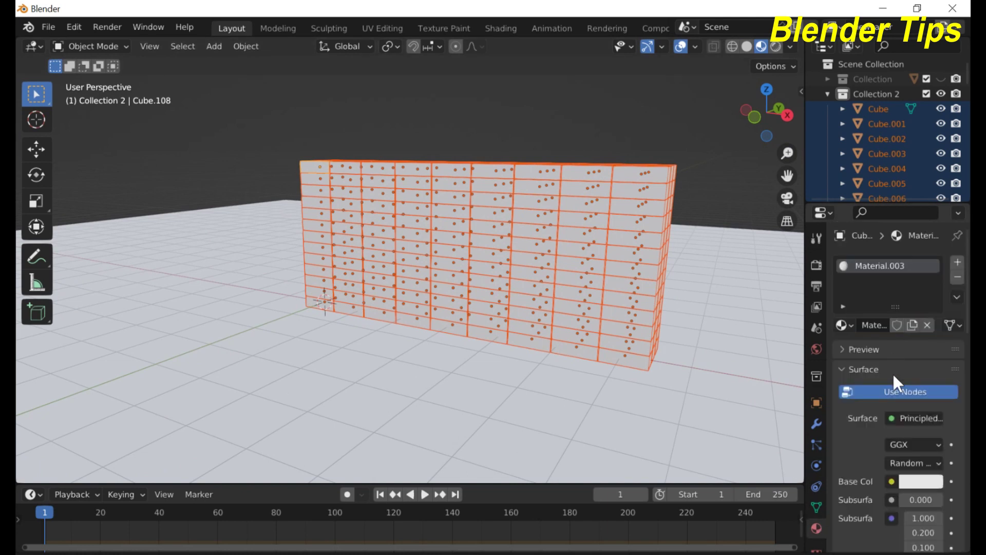
left_click(917, 483)
mouse_move(875, 331)
left_mouse_down()
mouse_move(861, 331)
mouse_move(839, 363)
left_mouse_up()
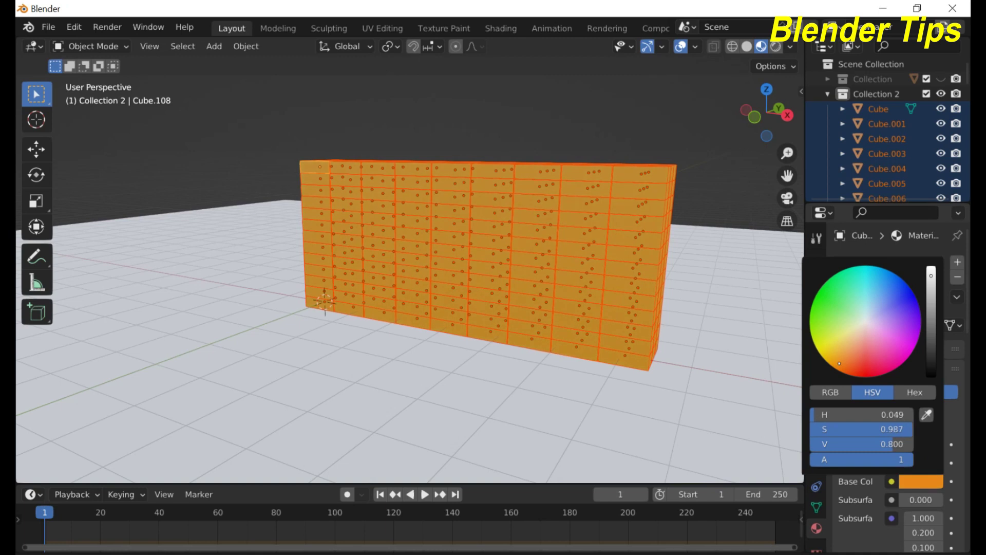
left_click_drag(931, 276, 931, 359)
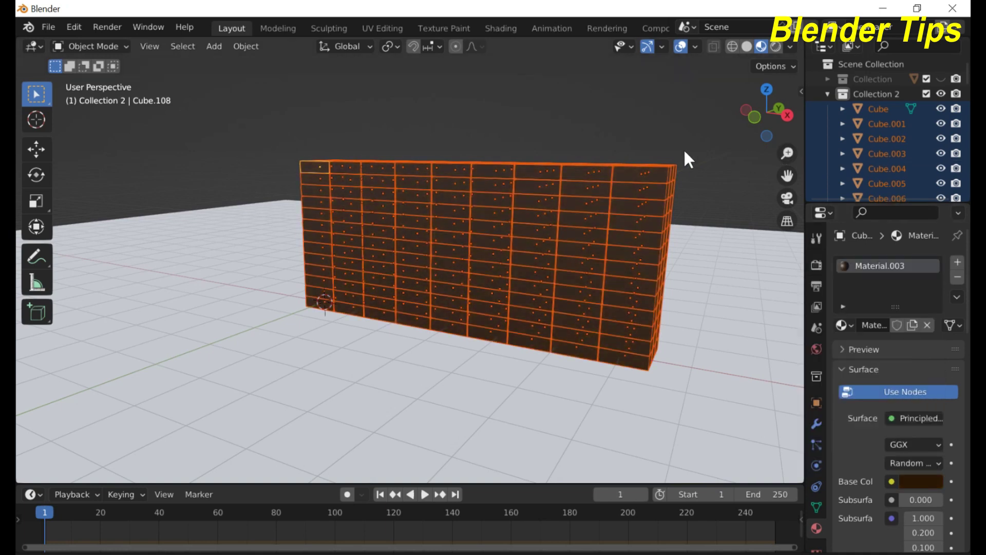
left_click(660, 151)
Select the ground plane and give it a new material with a saturated blue base color
scroll(660, 153, "up", 1)
scroll(566, 194, "down", 3)
middle_click_drag(566, 194, 614, 218)
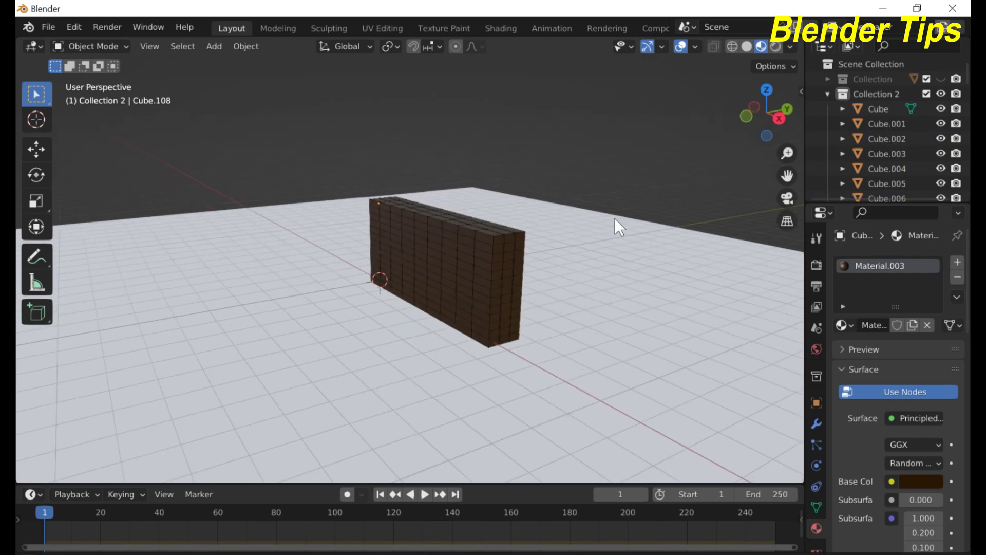
left_click(646, 286)
left_click(917, 325)
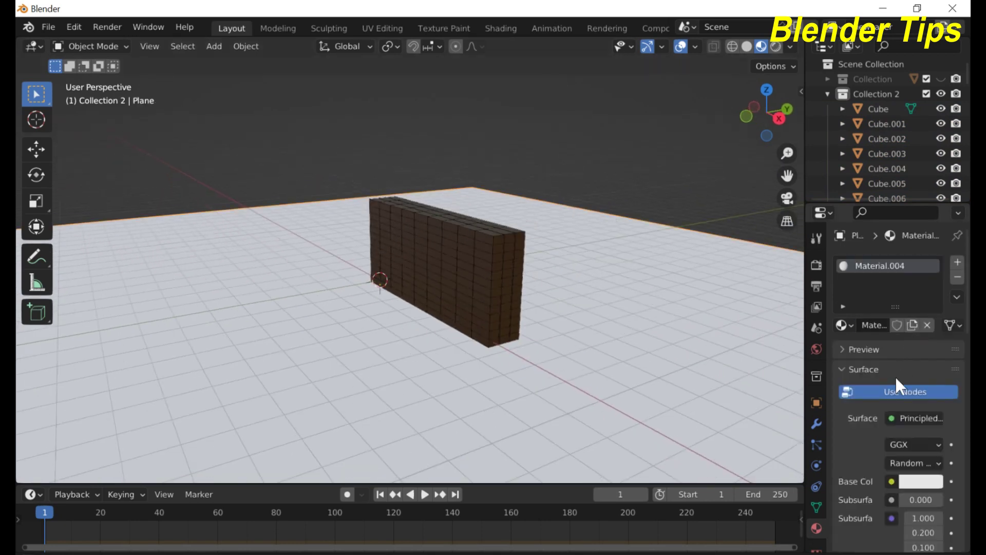
left_click(920, 481)
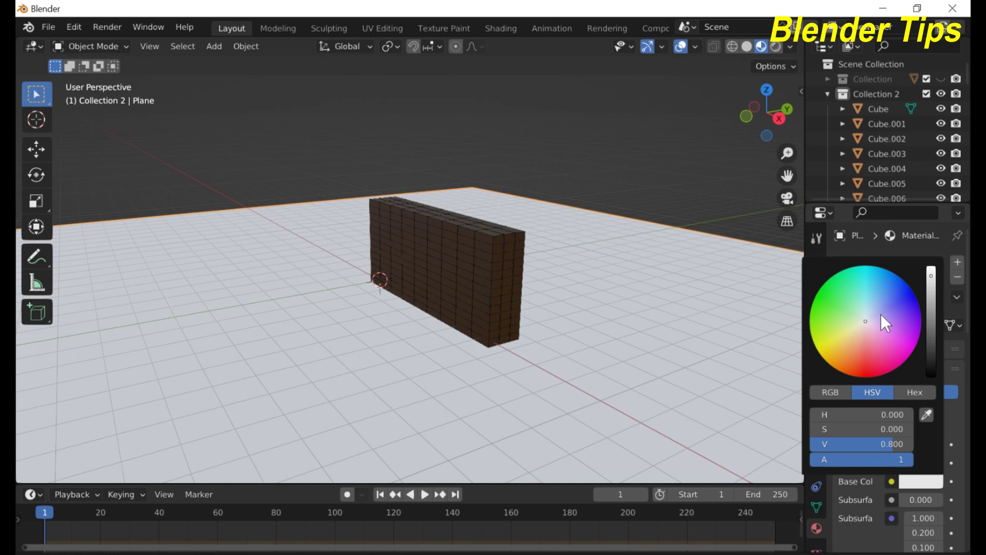
left_click_drag(871, 320, 931, 296)
Unhide the first collection to show the car model, and check its position beside the wall
middle_click_drag(454, 266, 386, 275)
scroll(388, 272, "up", 5)
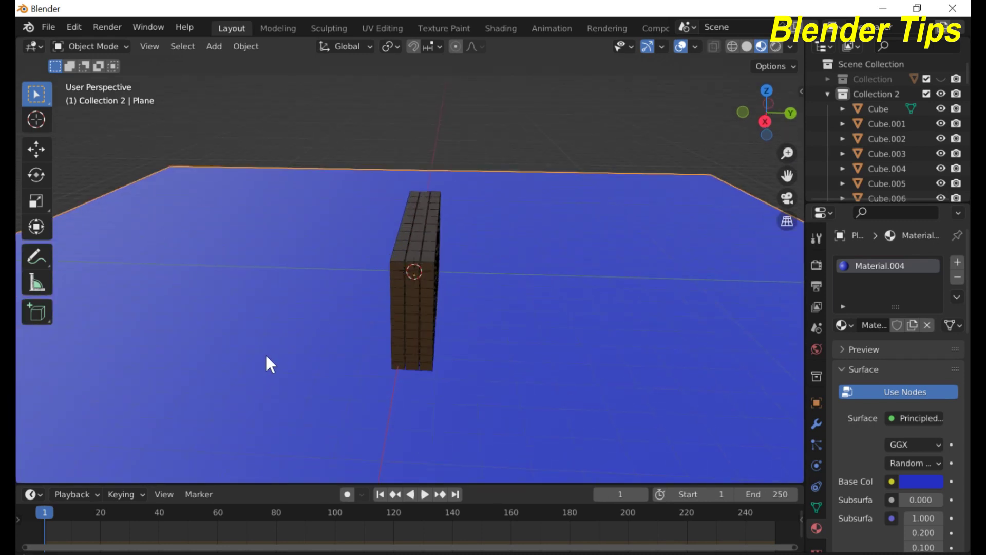
left_click(940, 79)
middle_click_drag(453, 237, 390, 254)
scroll(414, 247, "up", 3)
scroll(408, 262, "down", 3)
middle_click_drag(507, 239, 430, 242)
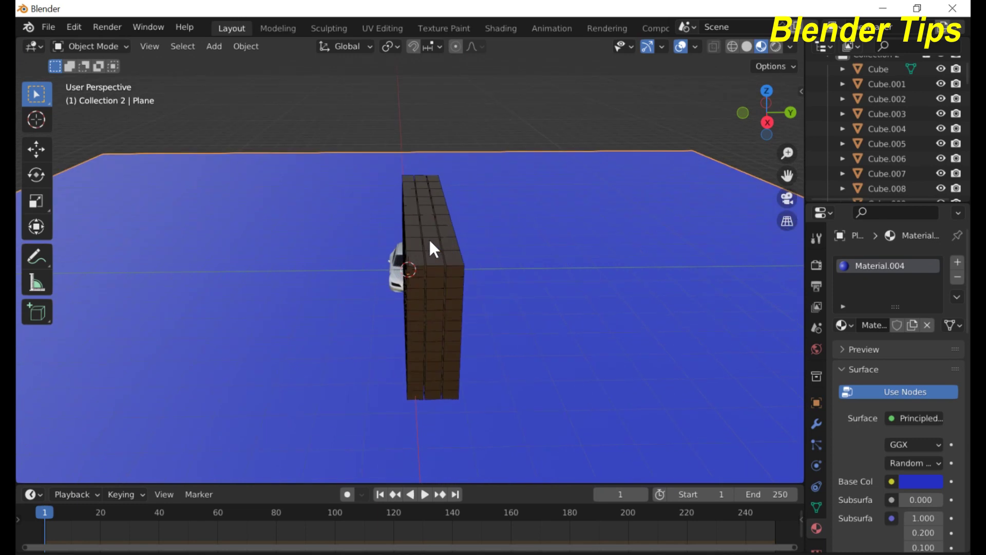
In top view, move the car about 9 m along negative Y and roughly 2 m along X, clear of the wall
left_click(391, 276)
key("KP_7")
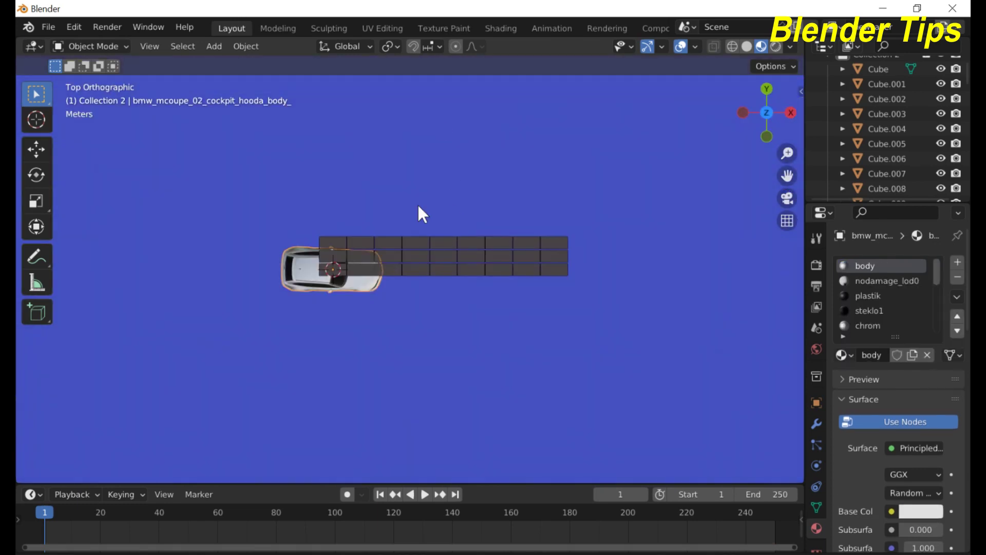
scroll(451, 308, "down", 5)
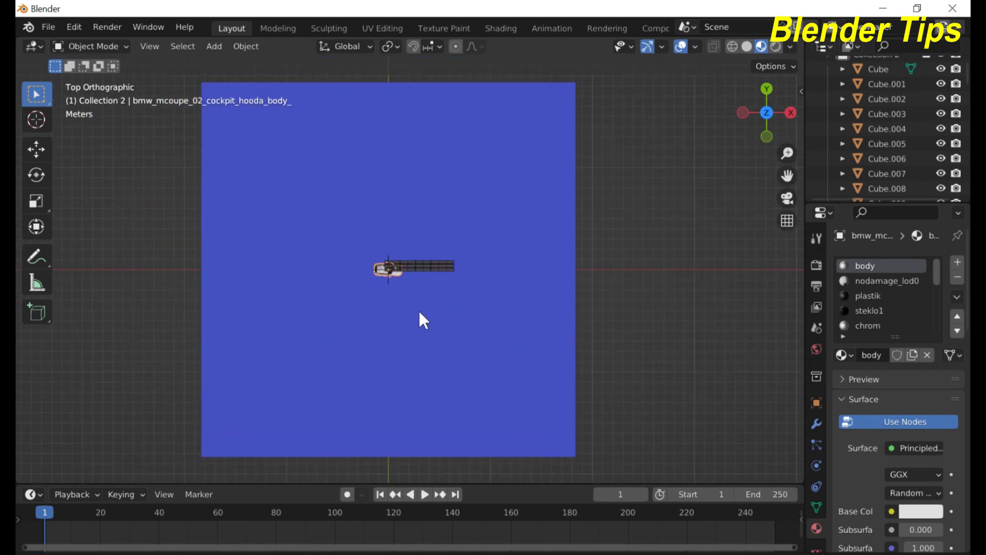
key("g")
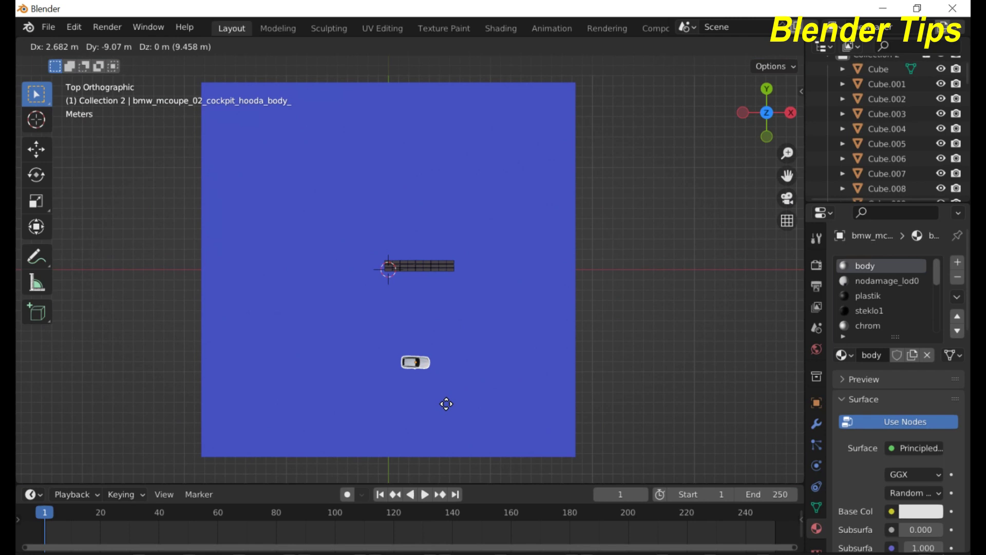
left_click(442, 405)
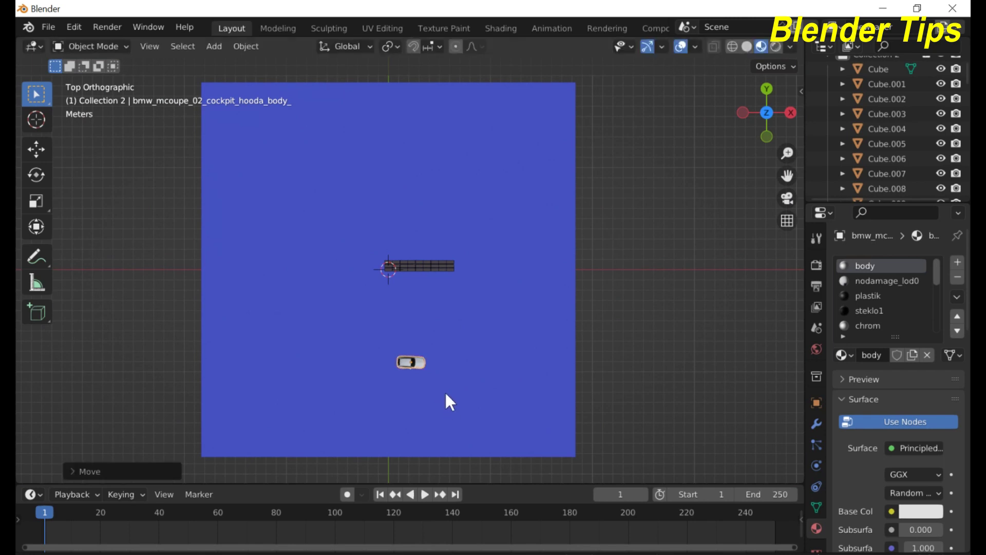
In top view, rotate the car about -90 degrees so its front faces the brick wall, and adjust its position slightly
scroll(445, 389, "up", 5)
scroll(445, 388, "down", 2)
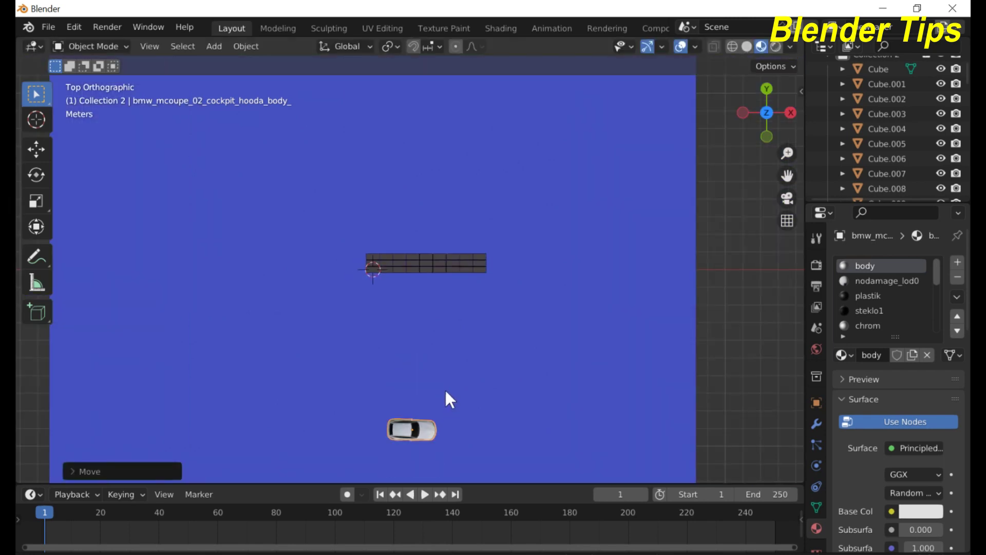
key("KP_Decimal")
scroll(470, 343, "down", 8)
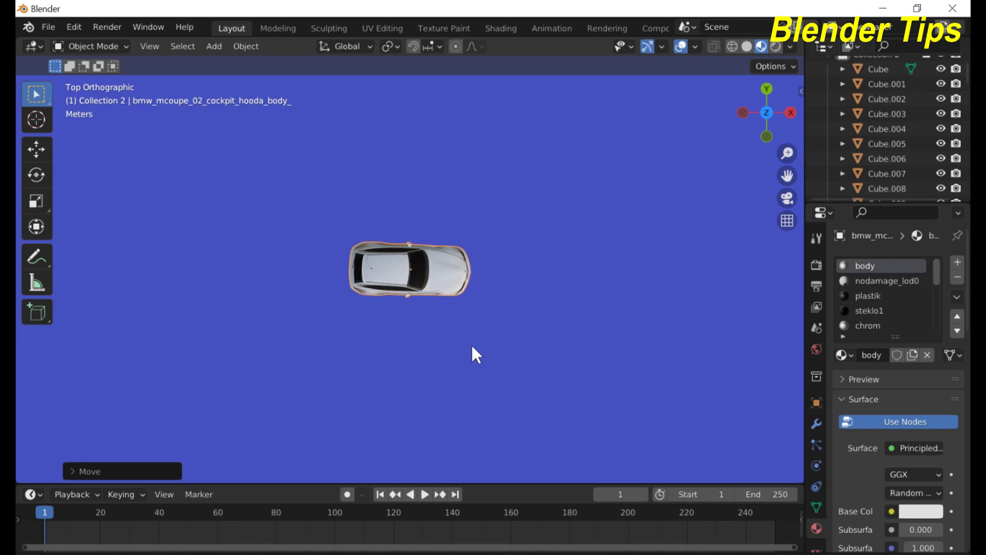
key("r")
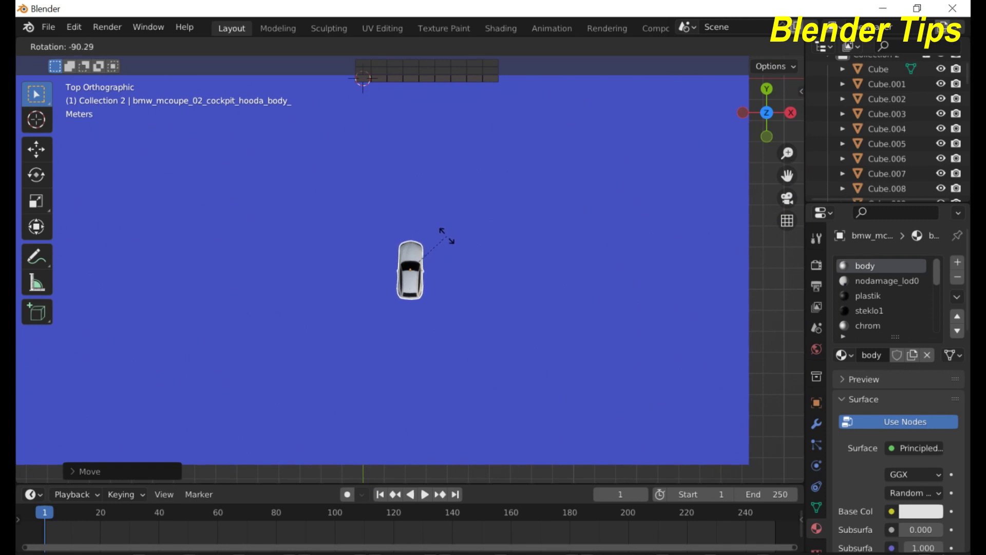
left_click(446, 236)
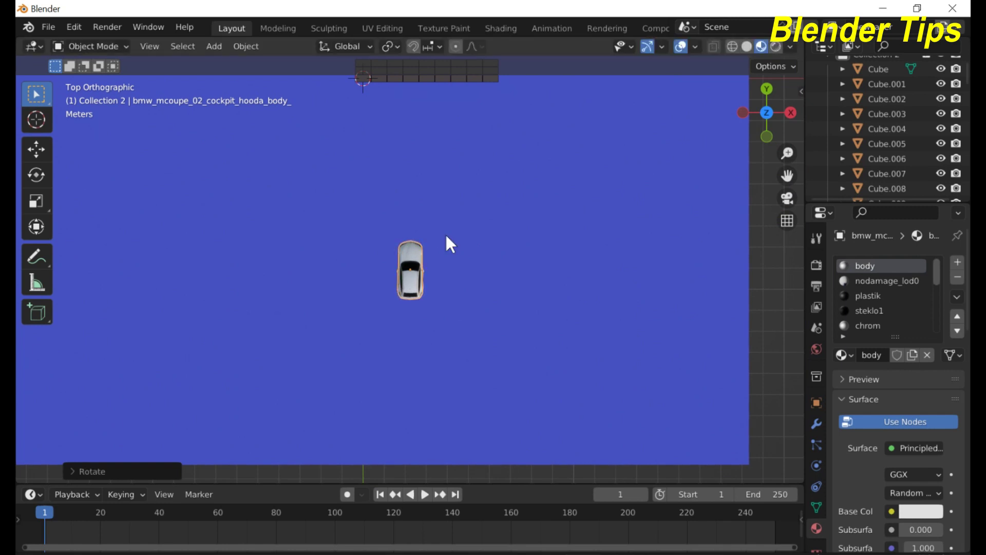
key("g")
left_click(440, 272)
In the right side view, raise the car about 0.3 m along Z so its wheels sit on the ground plane
middle_click_drag(637, 284, 535, 295)
key("KP_1")
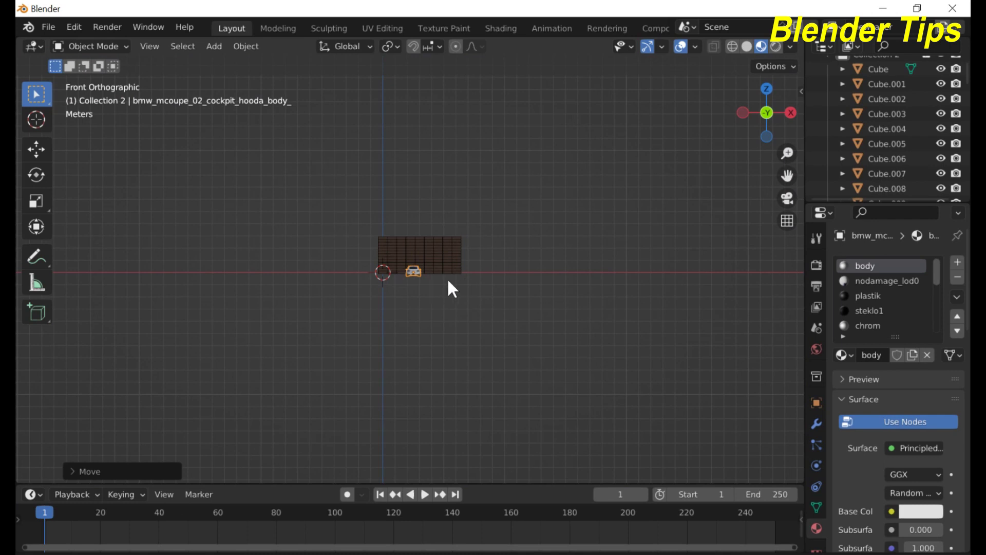
scroll(457, 278, "up", 6)
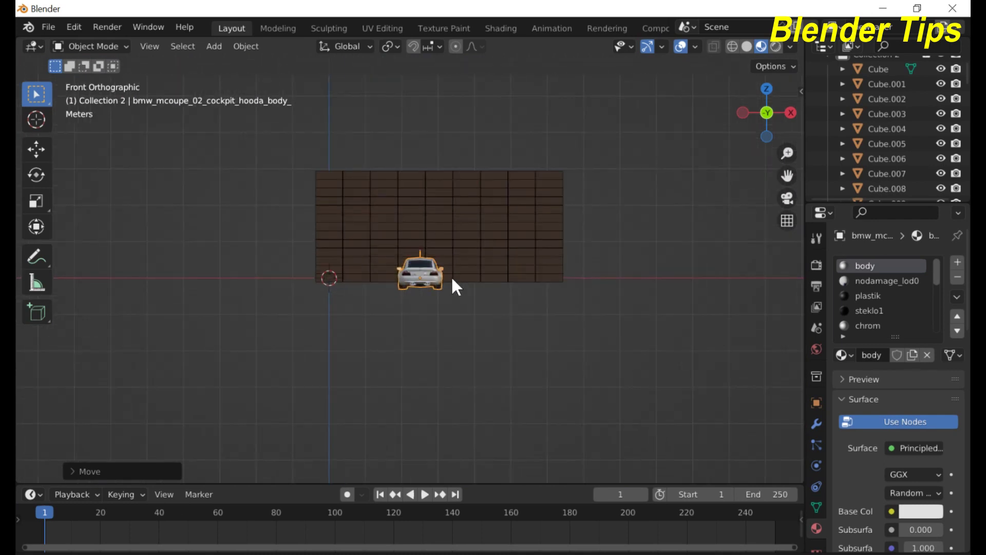
scroll(625, 286, "down", 3)
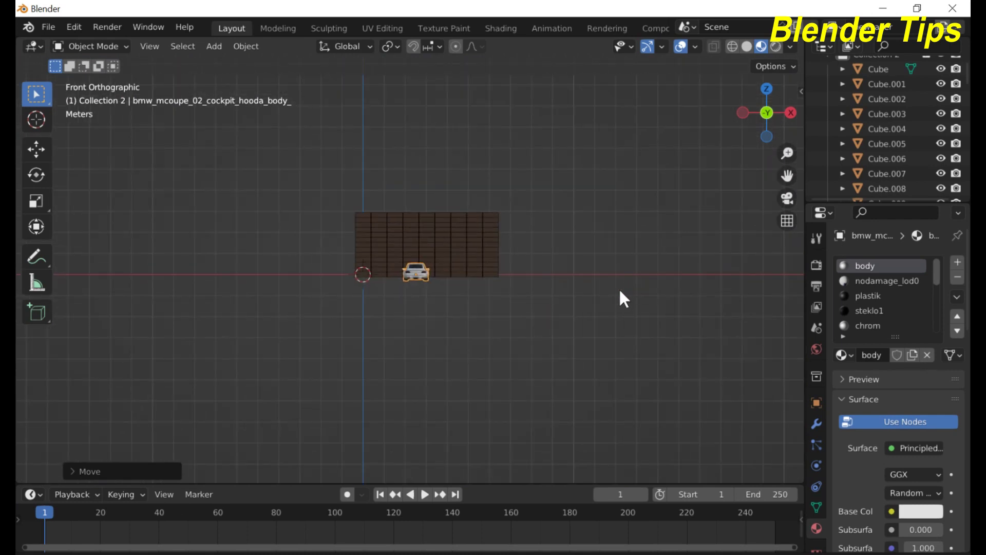
key("KP_3")
middle_click_drag(578, 296, 564, 306)
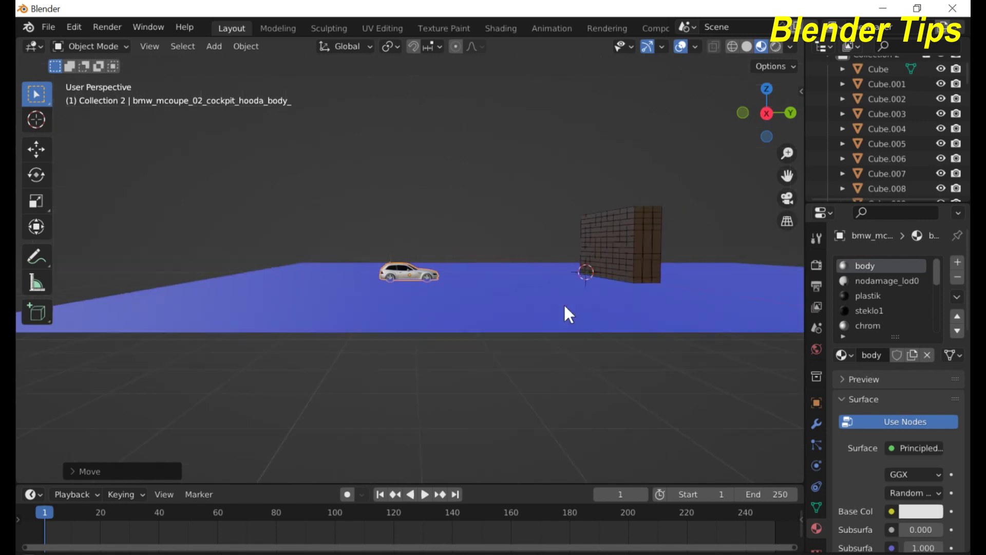
key("KP_3")
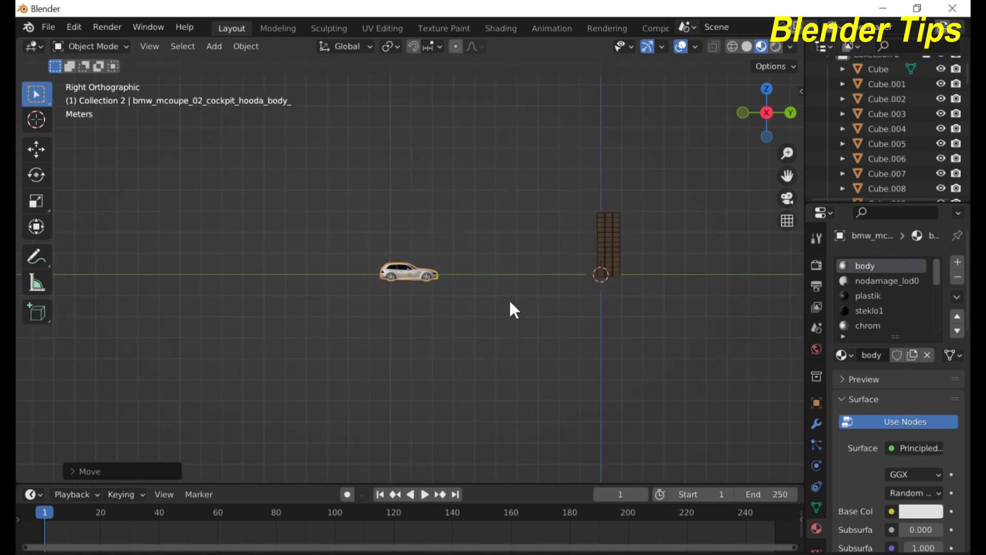
key("g")
key("z")
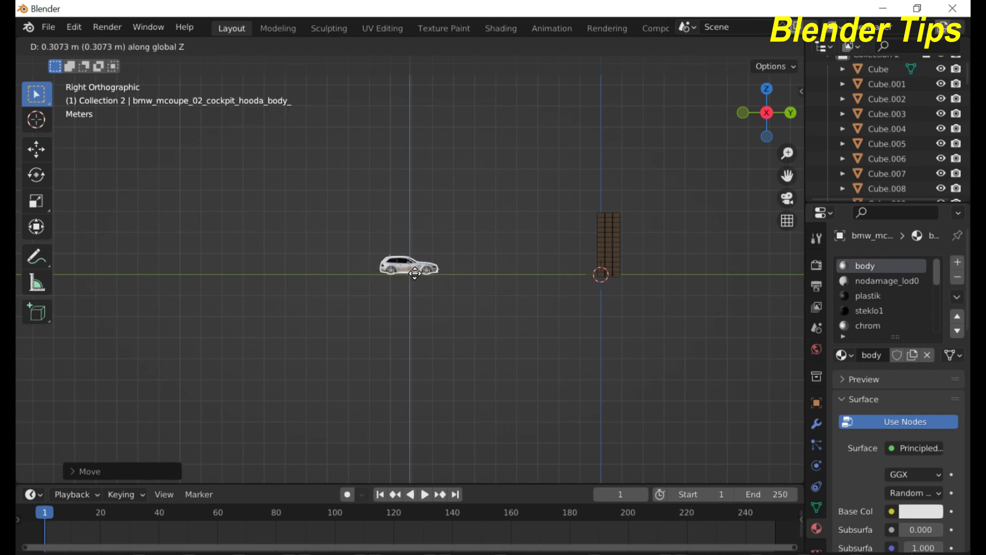
left_click(424, 264)
middle_click_drag(424, 263, 463, 266)
scroll(483, 291, "up", 2)
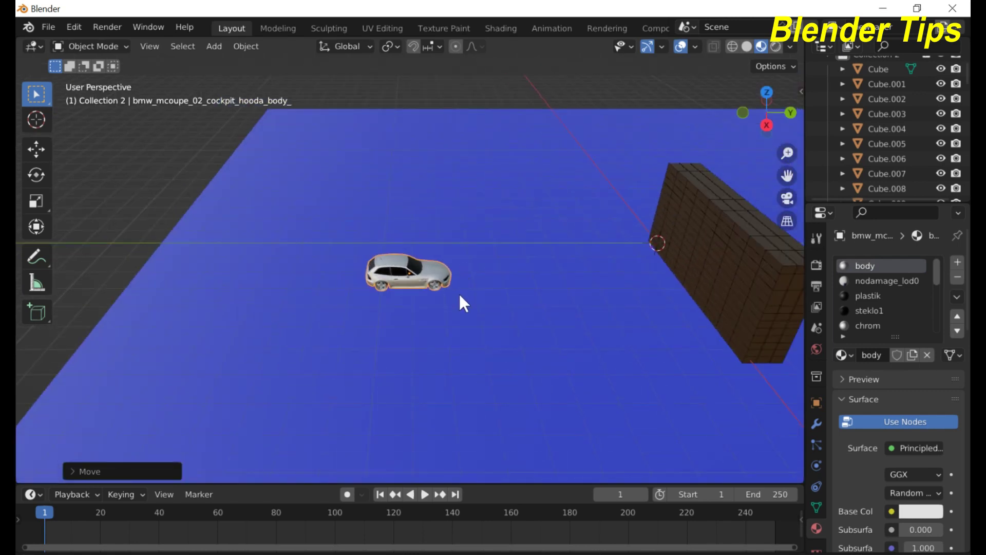
Scale the car up uniformly to about 1.3 times its size and raise it about 0.18 m along Z back onto the ground
key("KP_3")
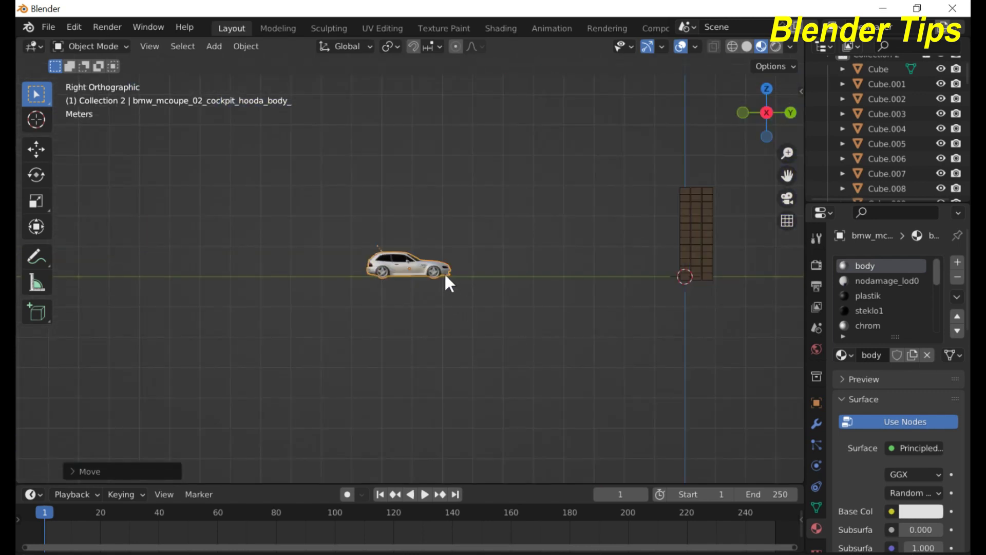
key("s")
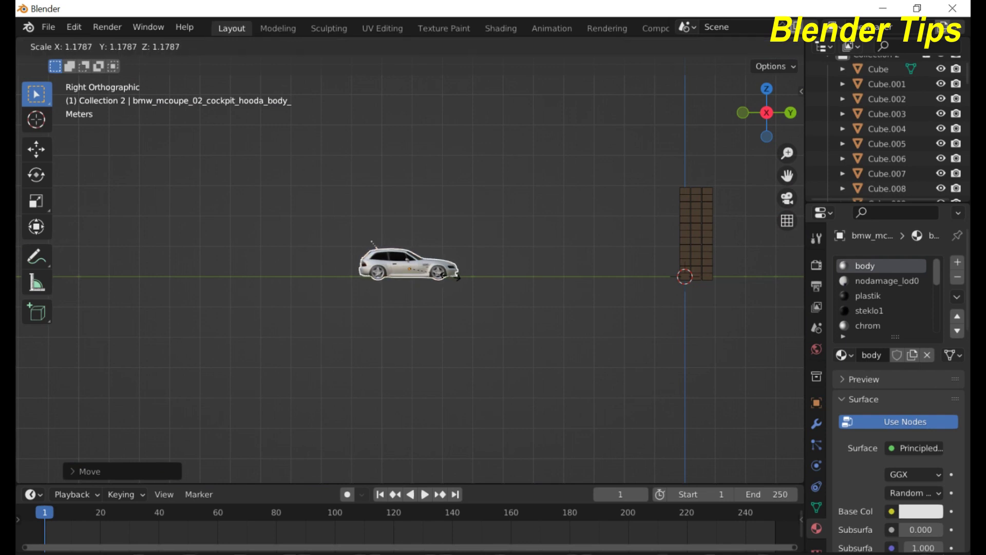
left_click(464, 277)
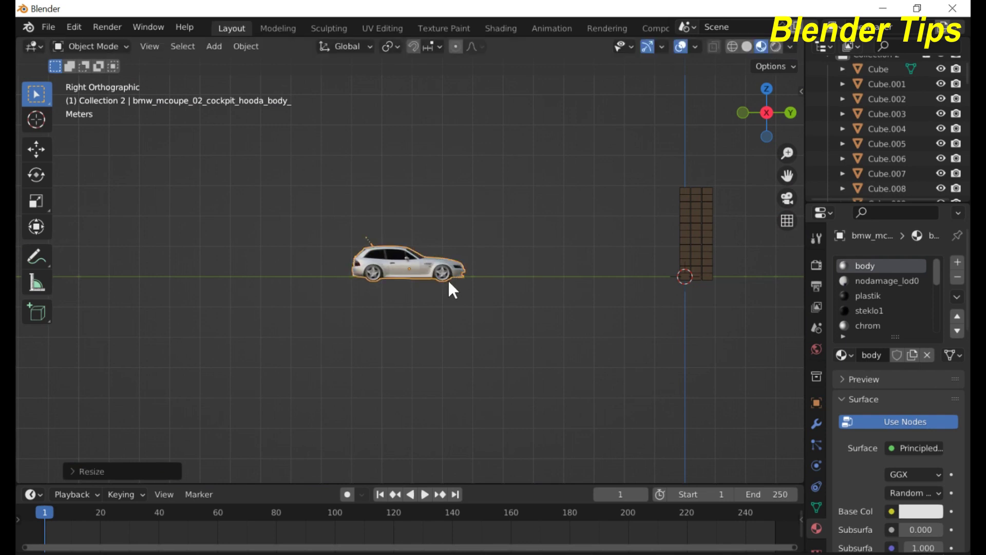
key("g")
key("z")
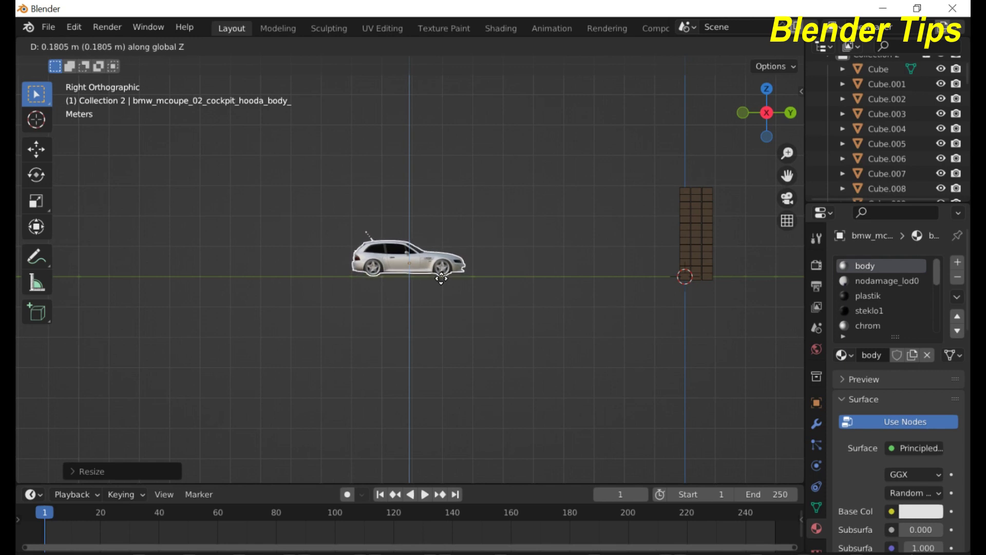
left_click(441, 277)
middle_click_drag(441, 276, 414, 282)
scroll(436, 288, "down", 3)
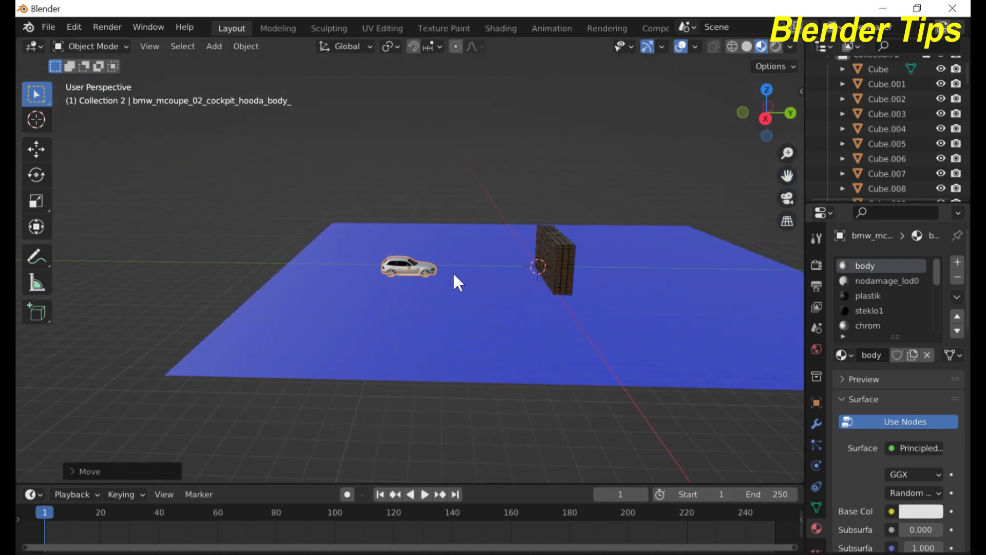
Make the car an active rigid body with the Mesh collision shape and the Animated option enabled
scroll(627, 290, "down", 3)
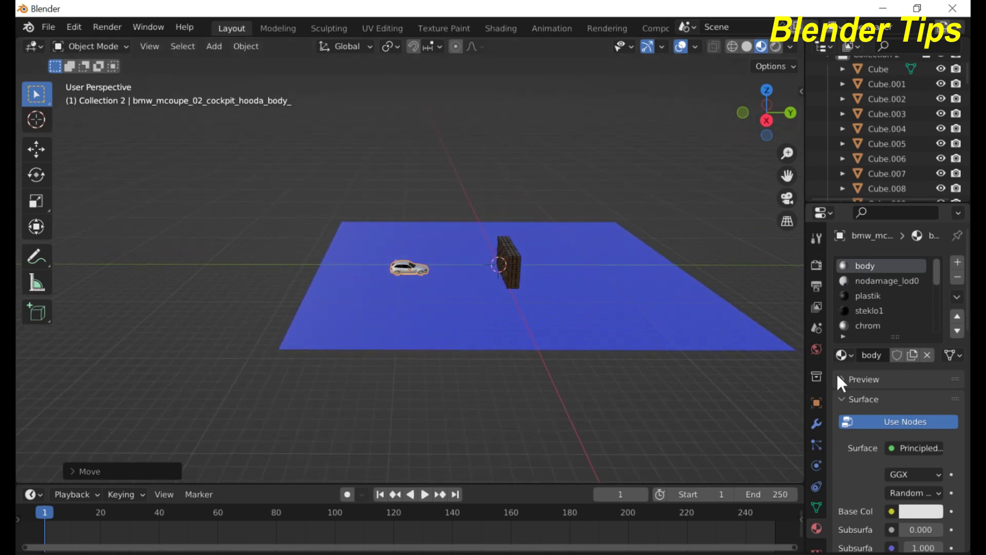
left_click(817, 465)
left_click(899, 361)
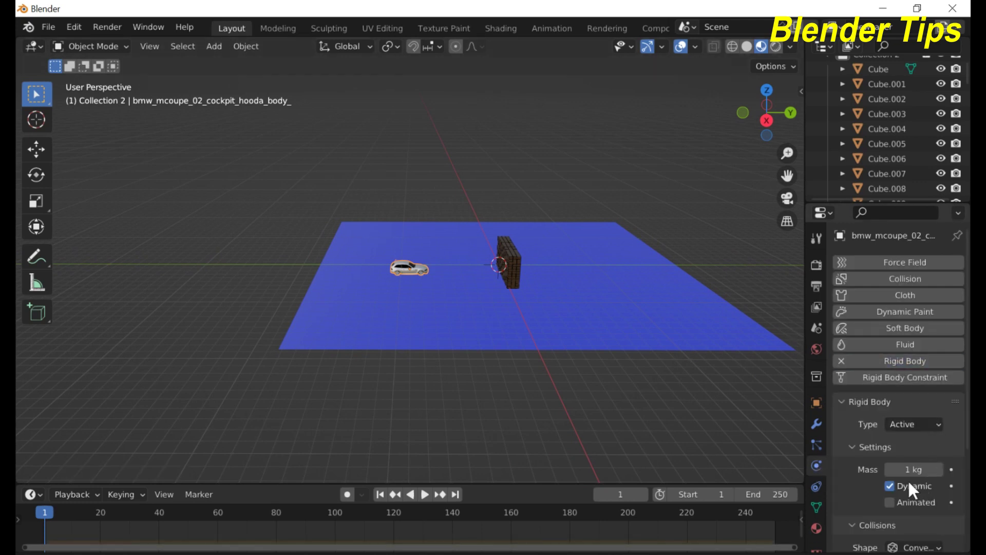
scroll(913, 492, "down", 1)
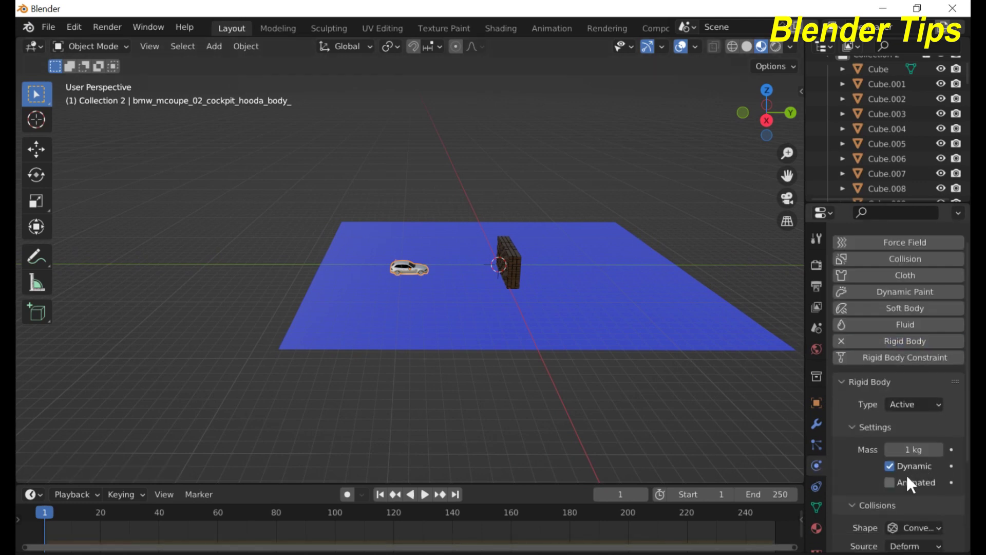
left_click(904, 521)
left_click(867, 411)
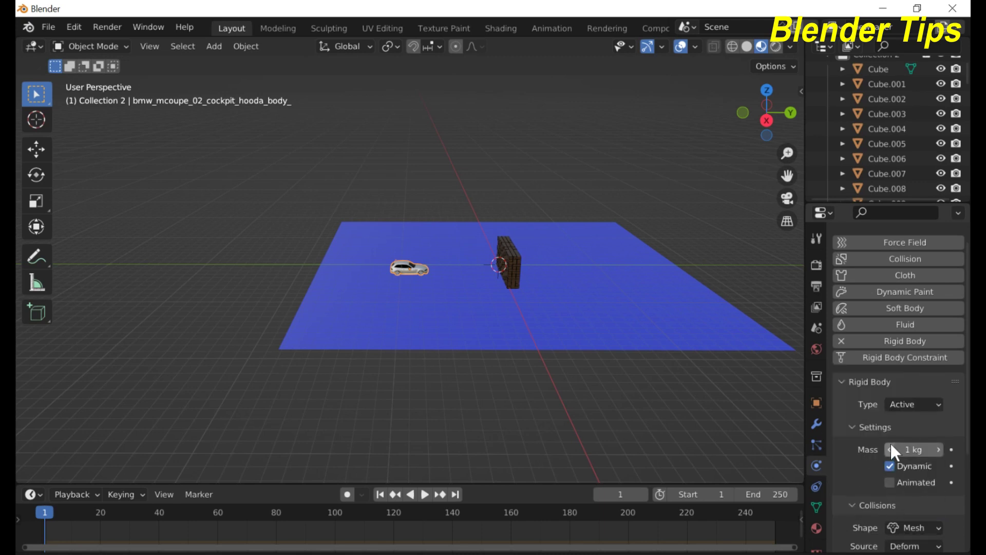
left_click(889, 483)
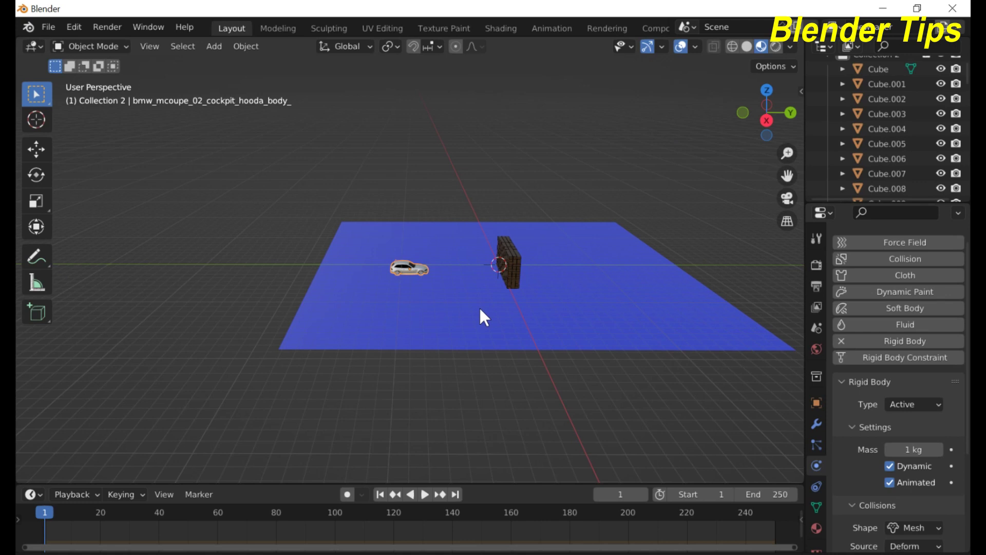
Insert a Location, Rotation & Scale keyframe for the car at frame 1
scroll(478, 308, "up", 5)
scroll(457, 293, "up", 2)
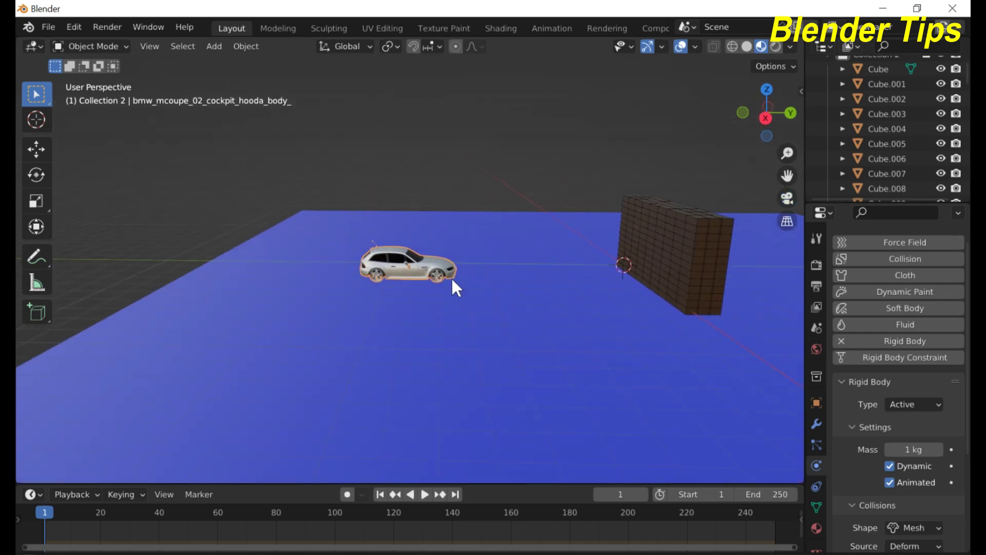
scroll(357, 336, "down", 3)
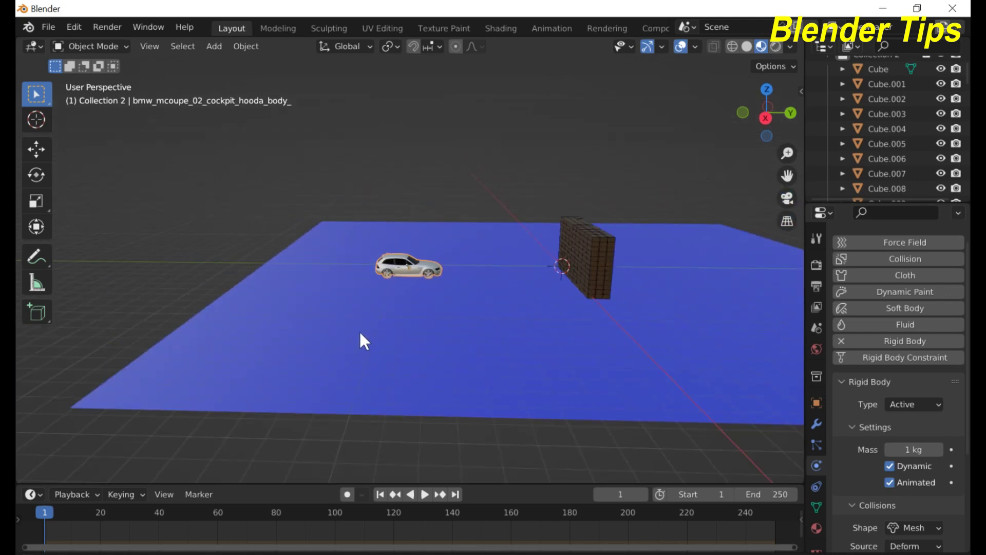
key("i")
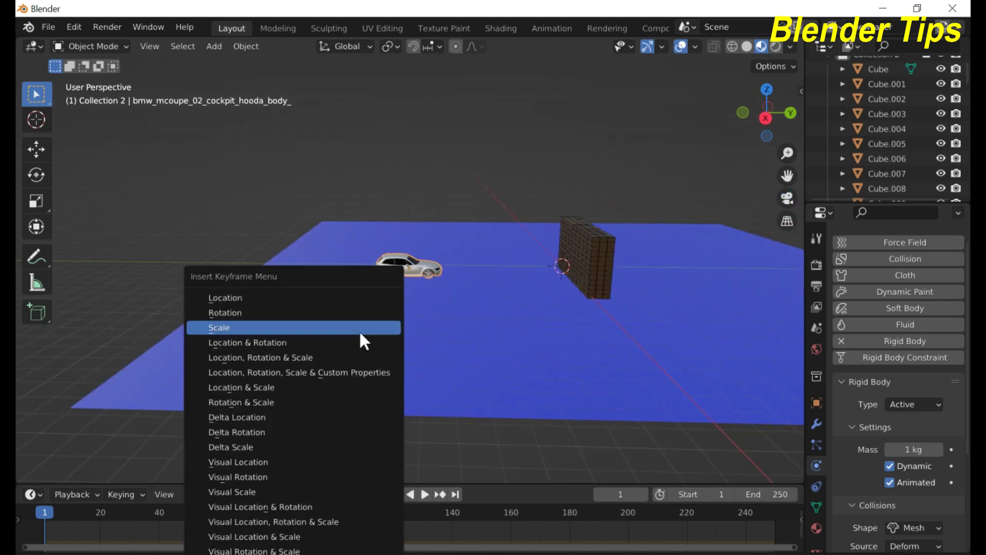
left_click(307, 357)
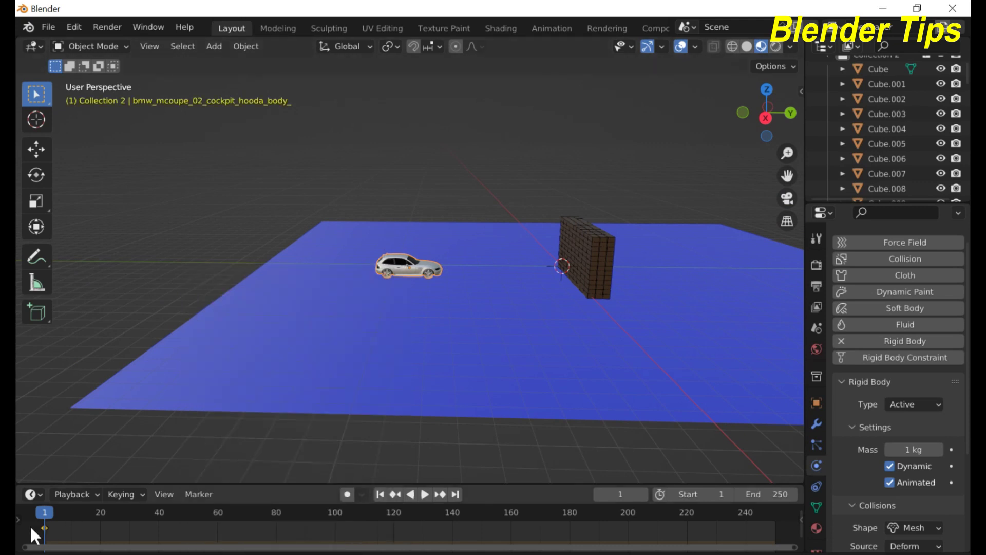
At frame 60, move the car along positive Y to the far side of the wall and insert a Location, Rotation & Scale keyframe
key("space")
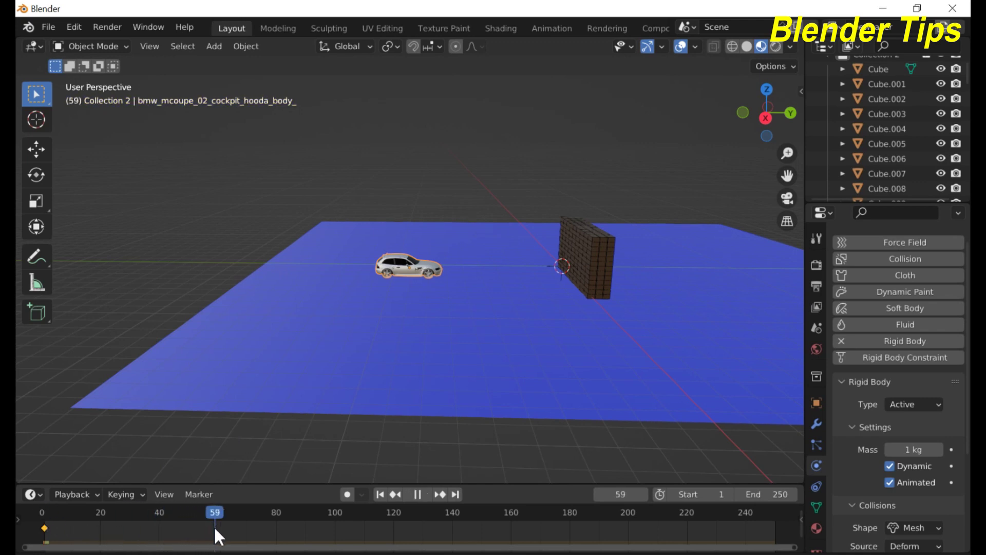
key("space")
scroll(483, 317, "down", 3)
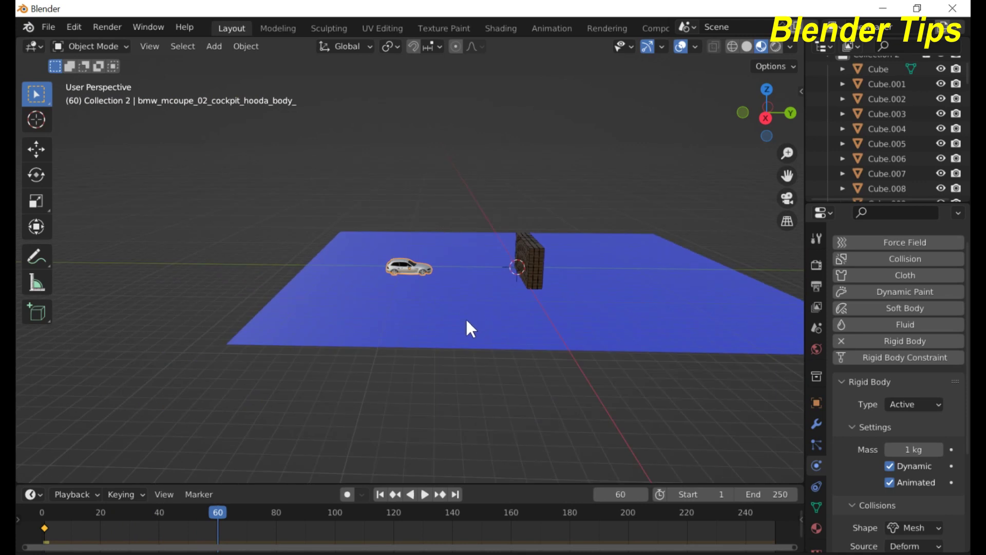
key("g")
key("y")
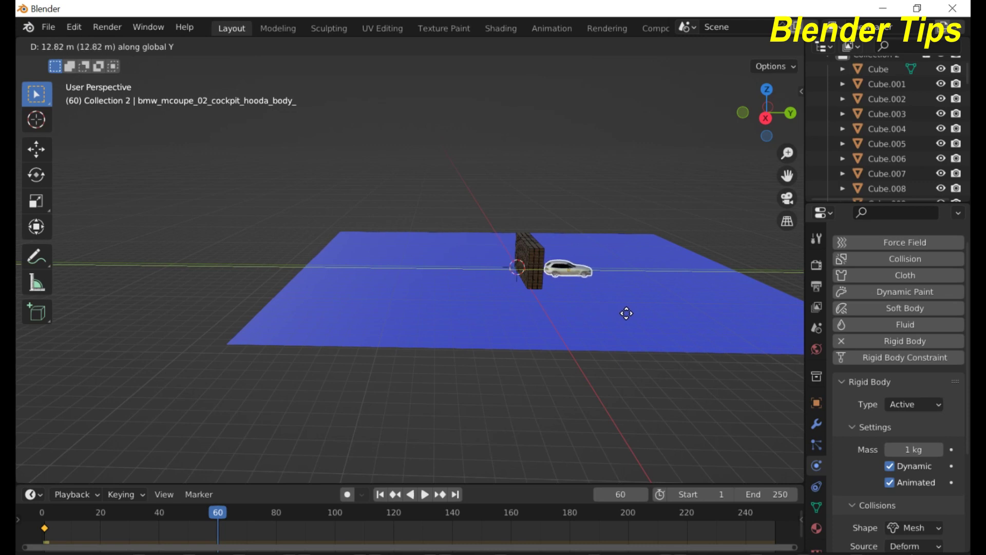
left_click(676, 317)
scroll(642, 314, "up", 5)
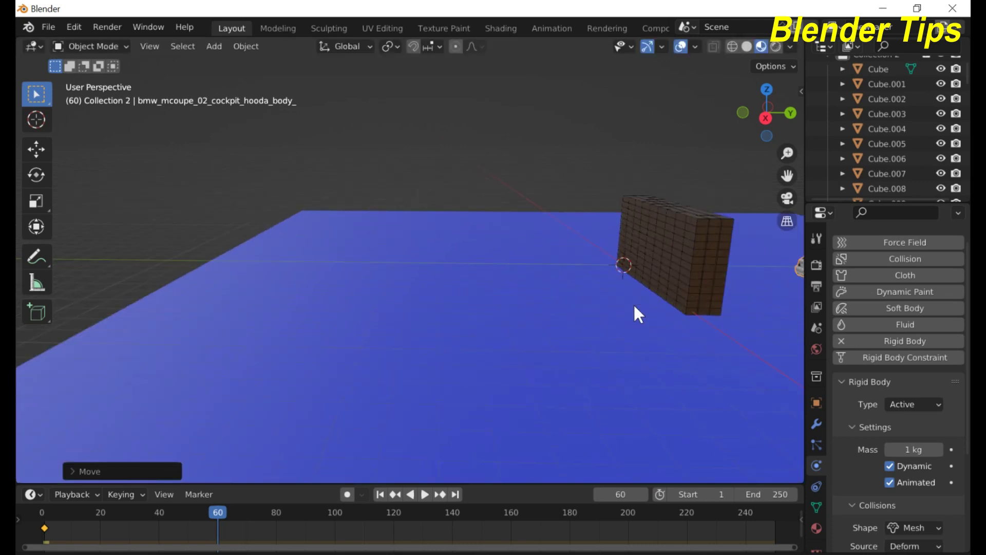
scroll(634, 303, "down", 5)
middle_click_drag(593, 316, 399, 304)
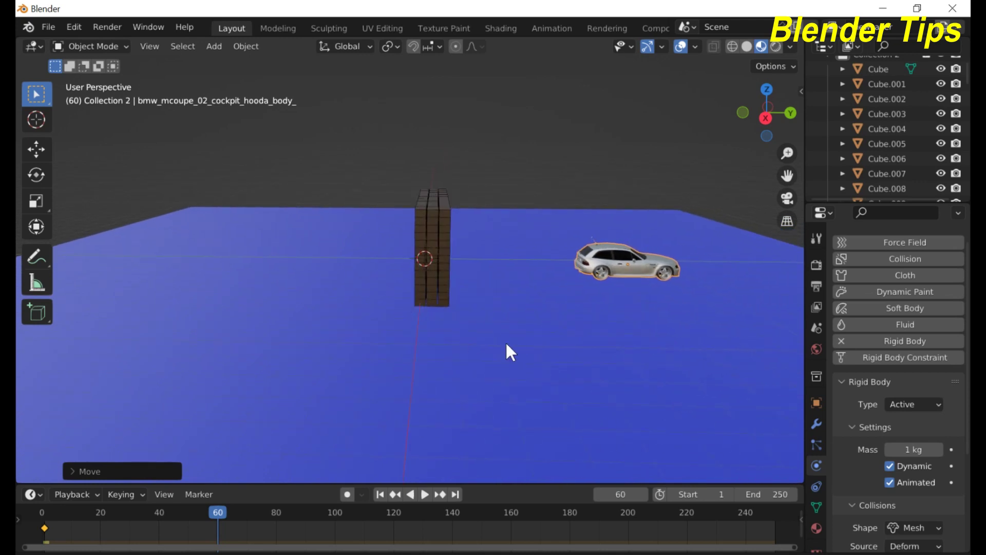
key("i")
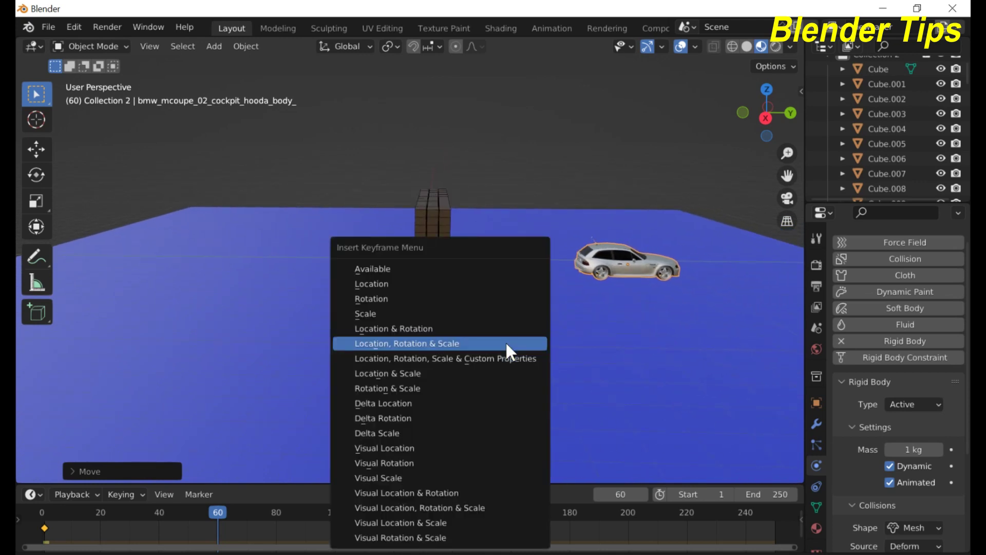
left_click(507, 344)
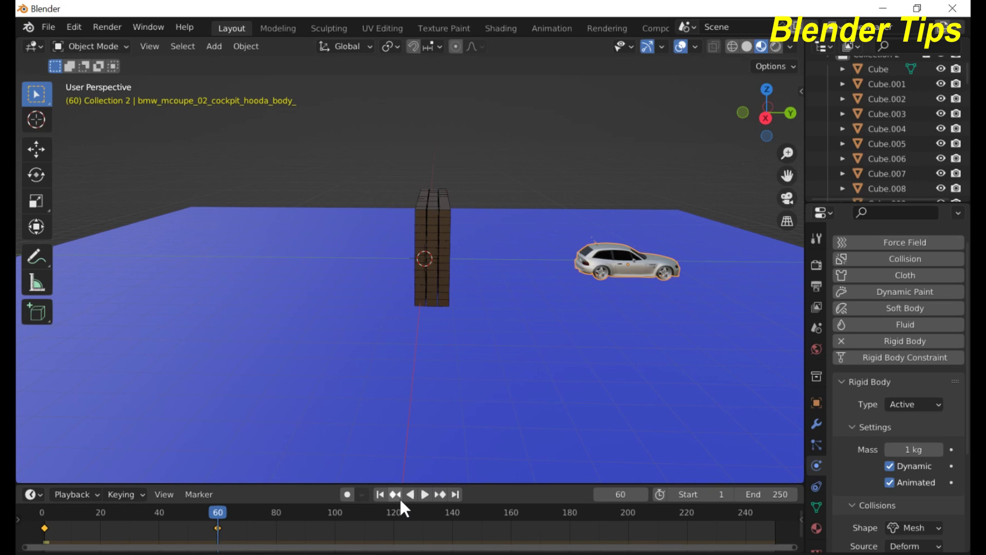
Return to frame 1 and play the simulation, viewing the car's crash through the wall from different angles
left_click(381, 494)
middle_click_drag(434, 380, 414, 332)
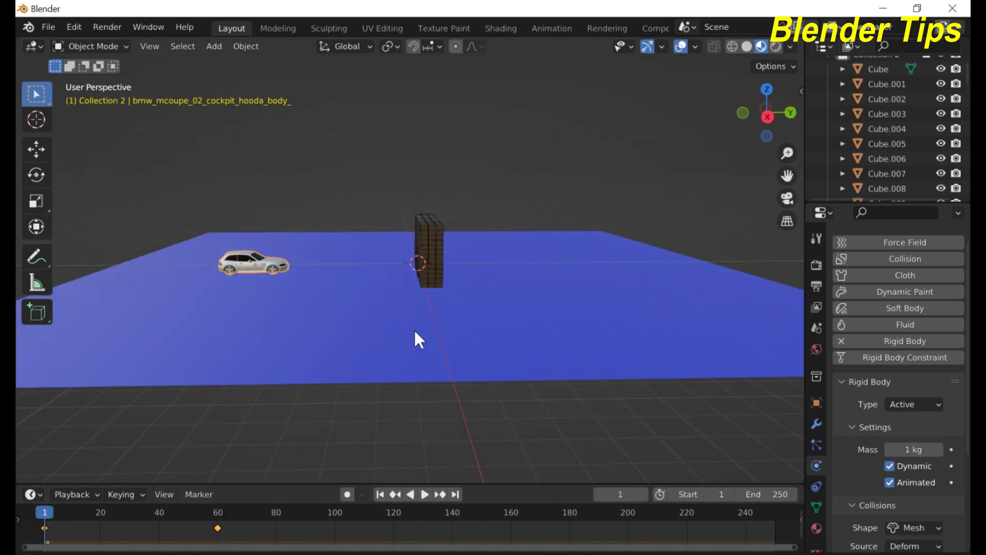
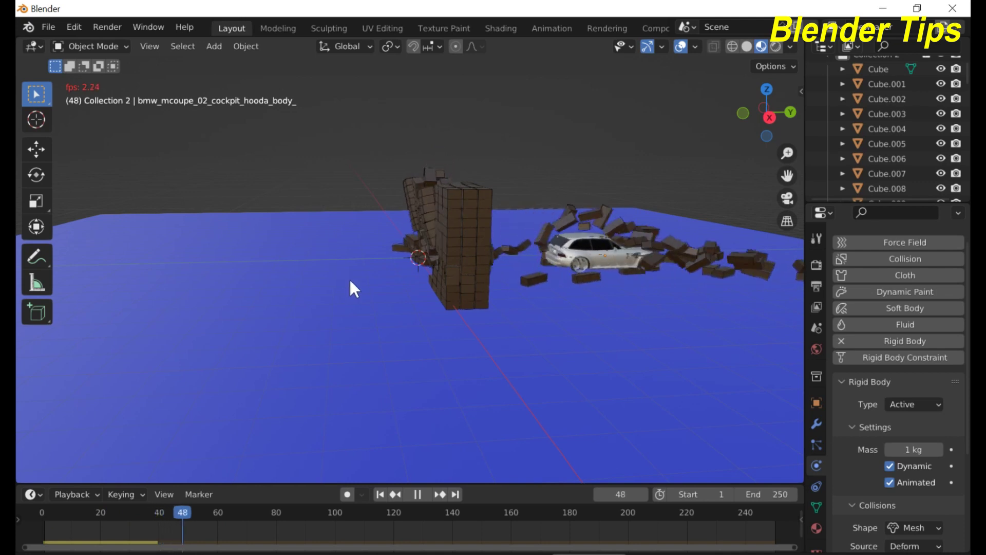
middle_click_drag(457, 288, 456, 288)
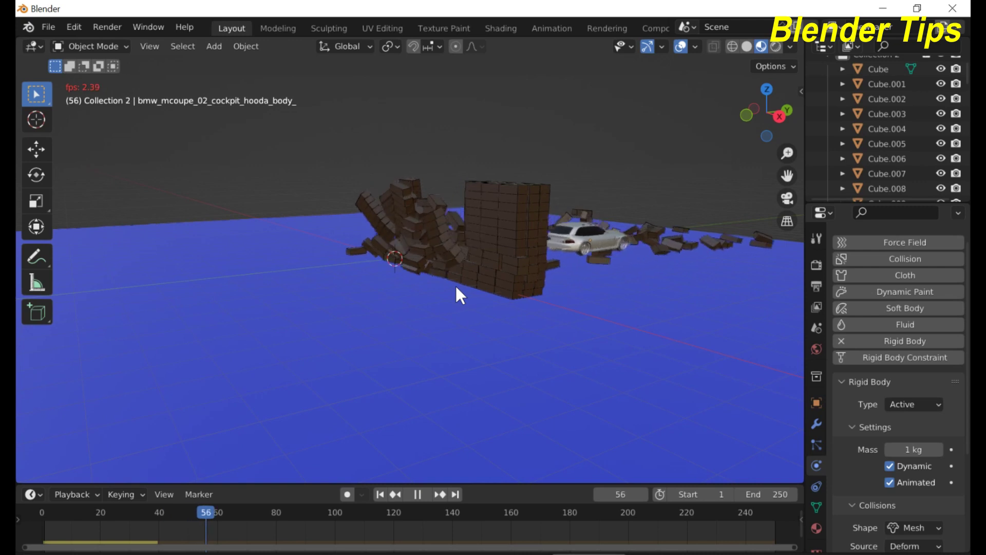
Stop the playback, inspect the wall's debris and return the timeline to frame 1
key("space")
scroll(560, 298, "down", 1)
scroll(559, 298, "down", 2)
middle_click_drag(559, 298, 473, 304)
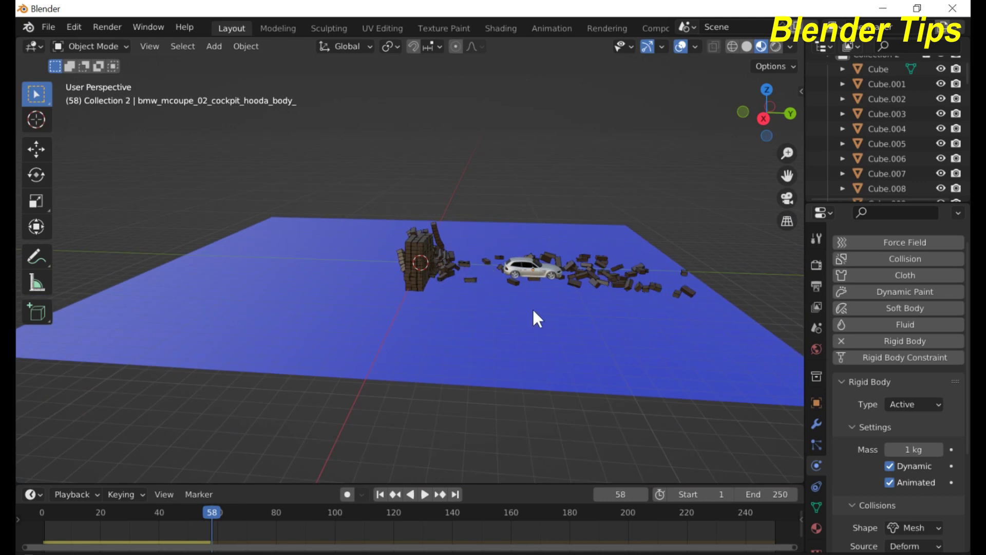
middle_click_drag(535, 309, 499, 312)
scroll(502, 295, "down", 1)
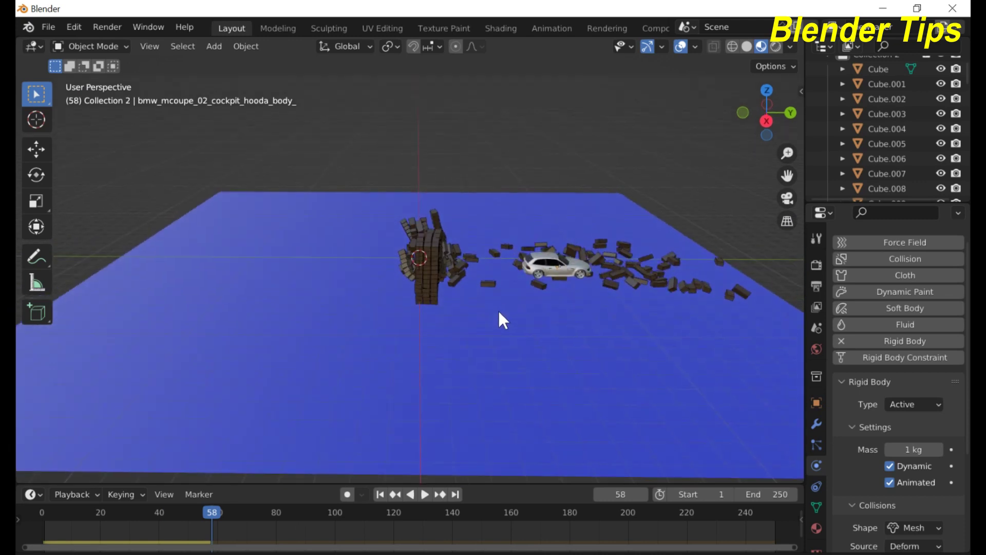
left_click(380, 493)
middle_click_drag(389, 386, 405, 368)
Set the surface response friction of the passive ground plane to 1
left_click(541, 323)
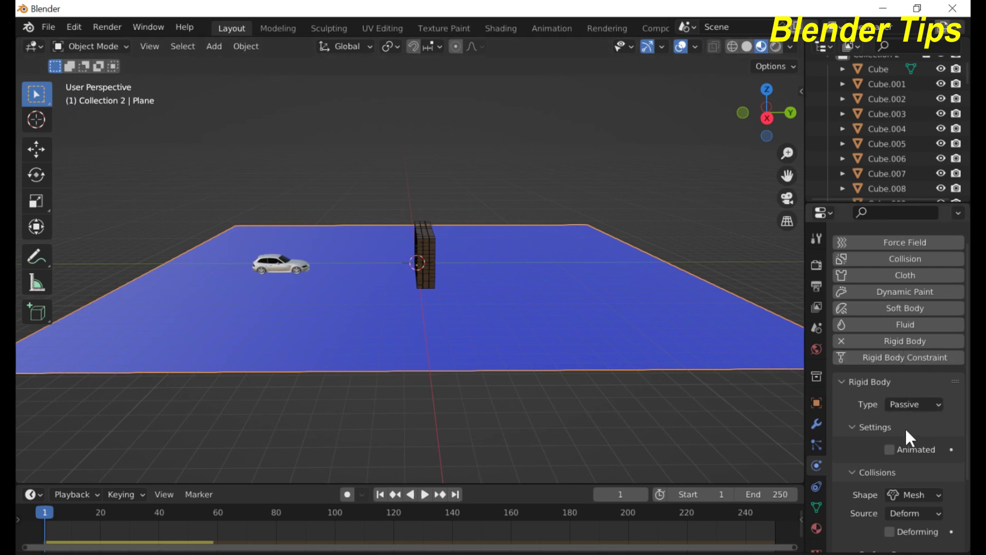
scroll(906, 429, "down", 4)
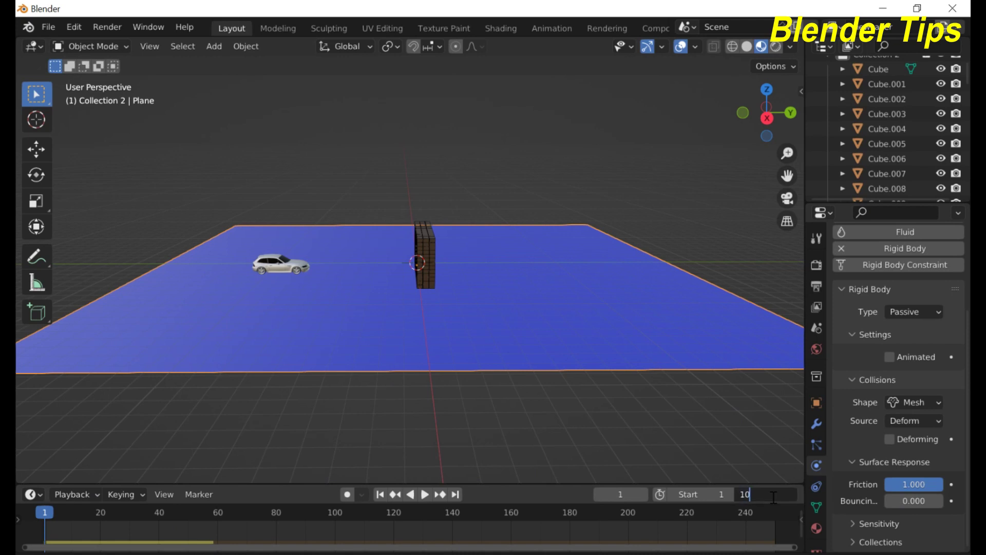
Set the end frame of the scene's timeline to 100
key("Return")
middle_click_drag(568, 498, 402, 368)
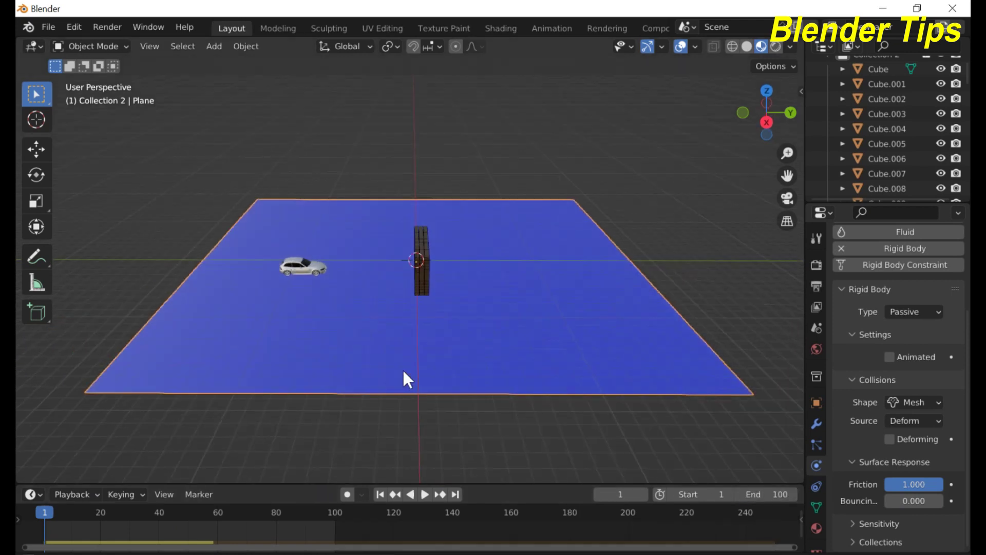
scroll(402, 368, "up", 3)
scroll(422, 345, "down", 2)
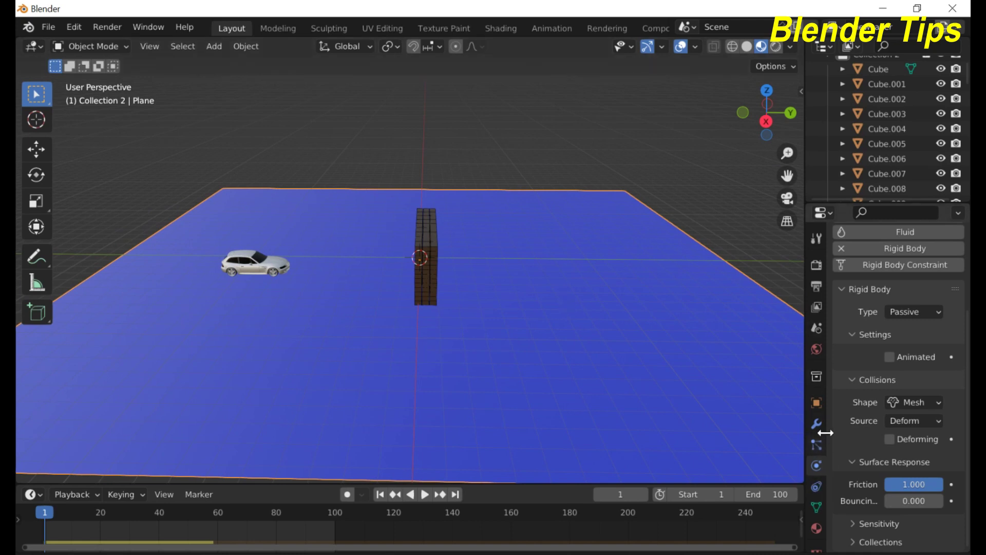
Set the end frame of the scene's Rigid Body World cache to 100 and bake the simulation
left_click(817, 329)
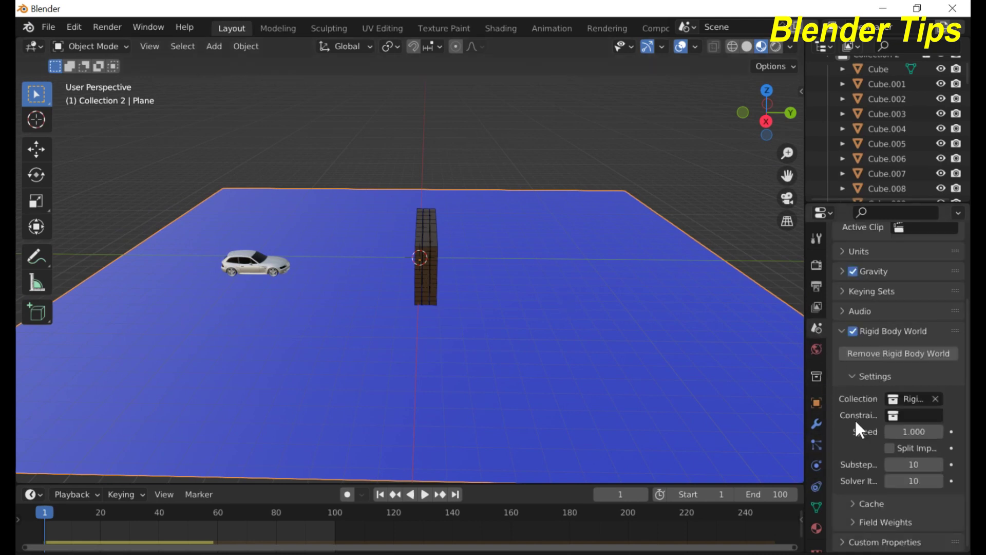
left_click(854, 503)
scroll(869, 447, "down", 3)
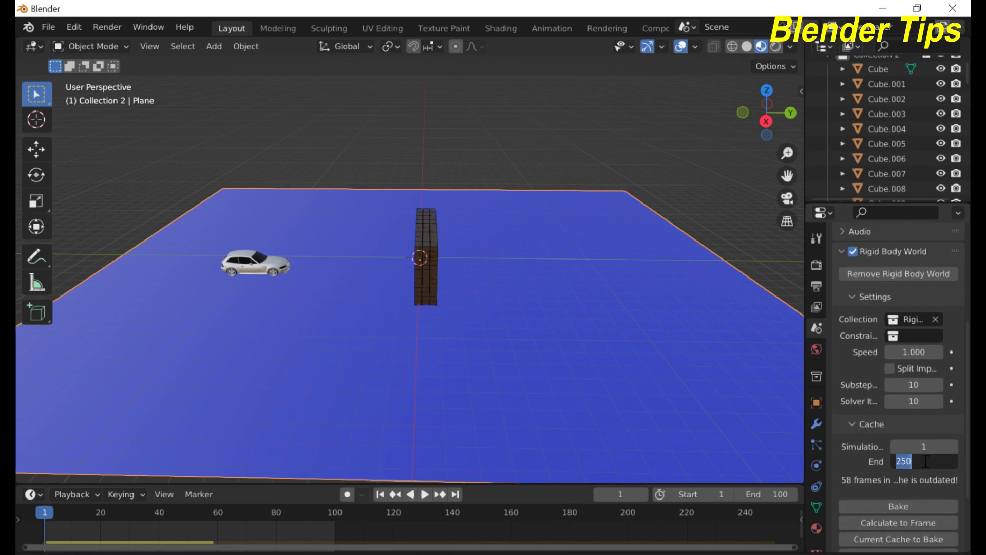
scroll(856, 460, "down", 3)
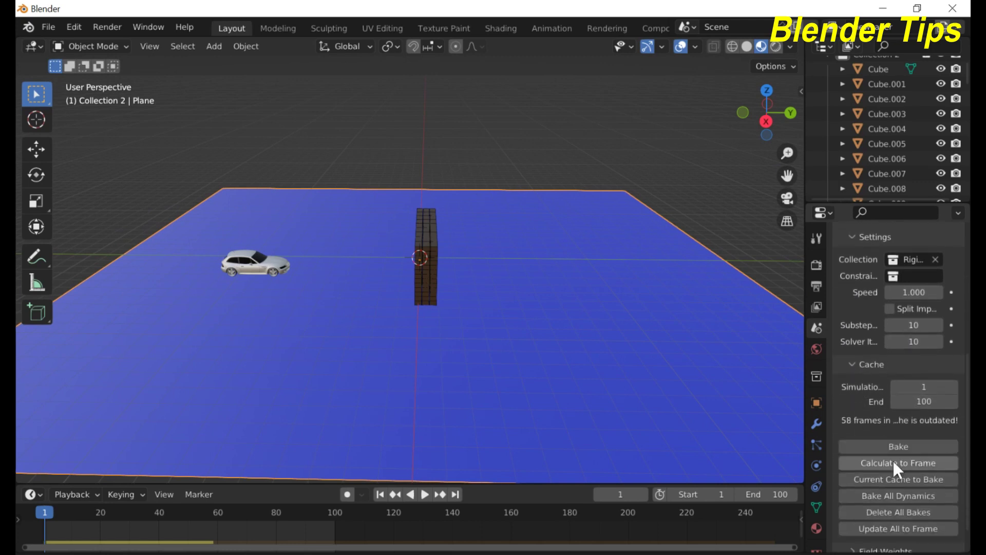
left_click(901, 448)
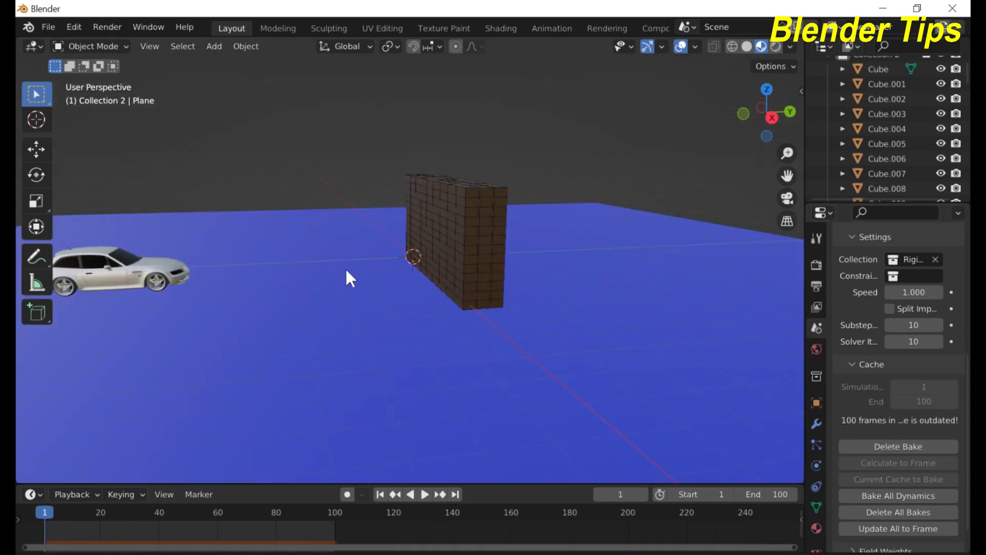
Play the baked simulation and examine the car's crash through the wall from several angles and distances
middle_click_drag(346, 267, 352, 279)
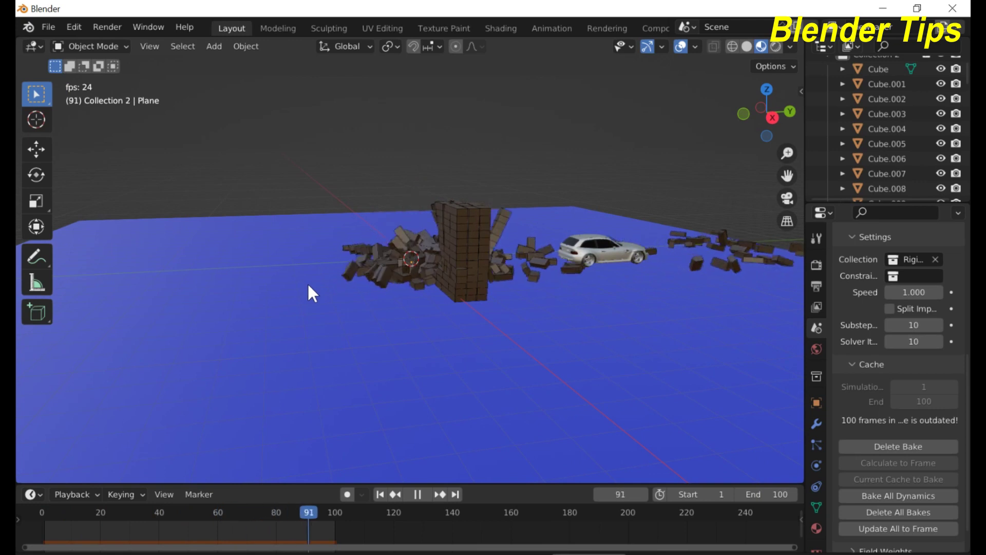
middle_click_drag(331, 296, 387, 232)
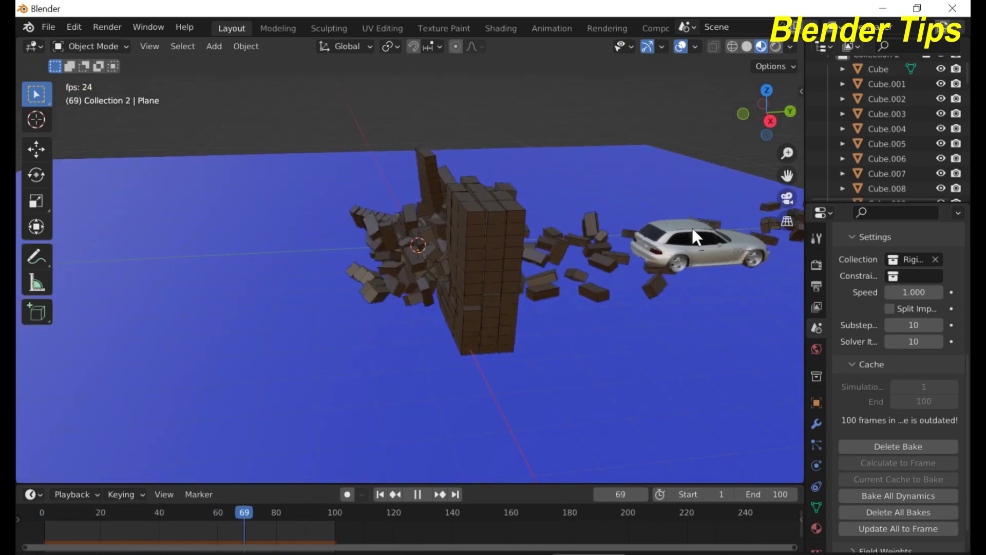
middle_click_drag(319, 286, 385, 293)
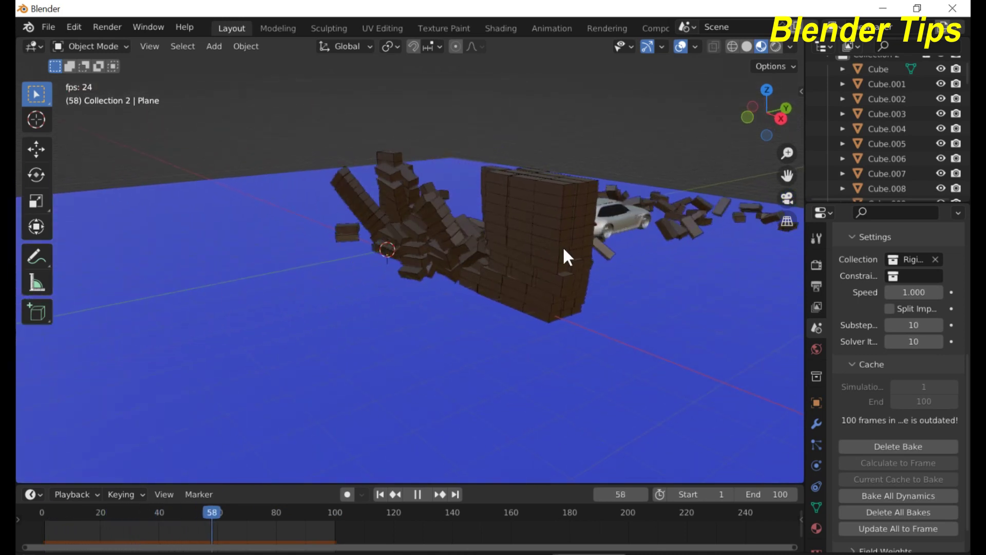
middle_click_drag(606, 246, 478, 269)
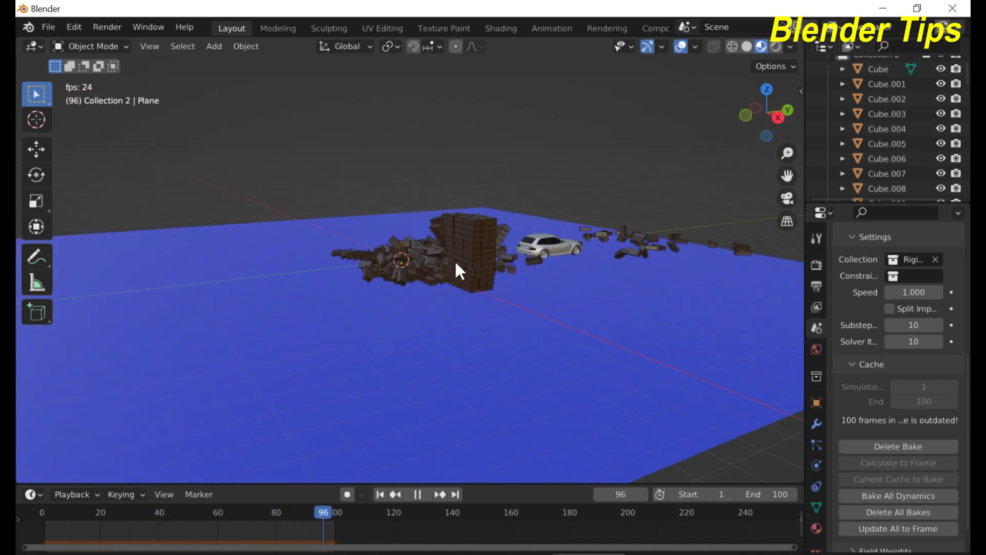
middle_click_drag(499, 260, 474, 261)
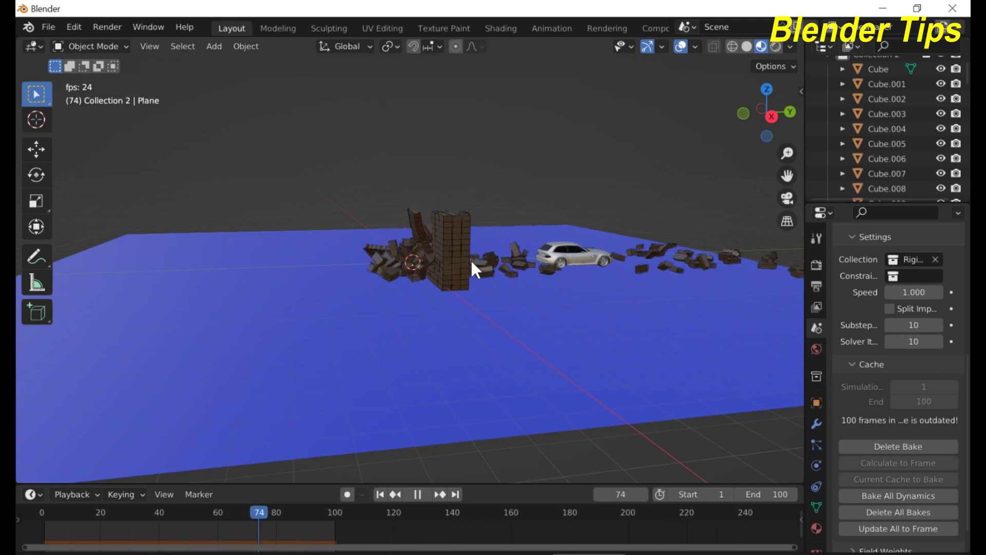